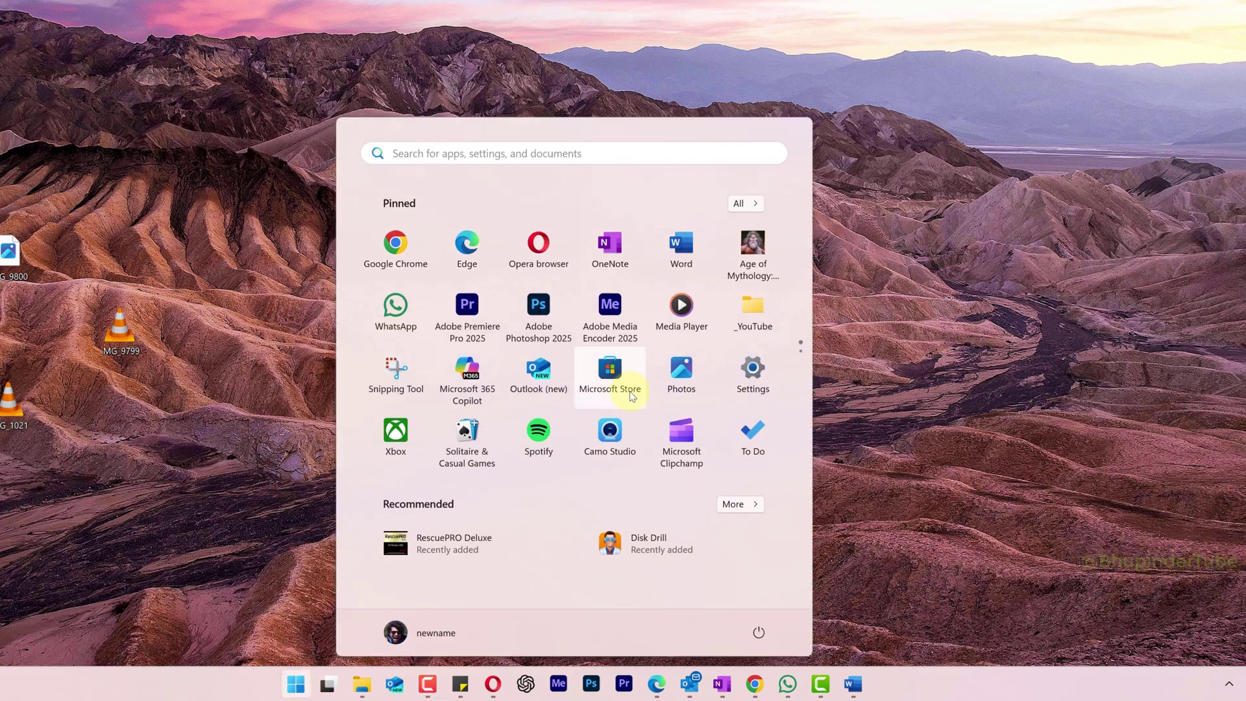
- Search Microsoft Store for 'recuva'
left_click(629, 399)
left_click(526, 30)
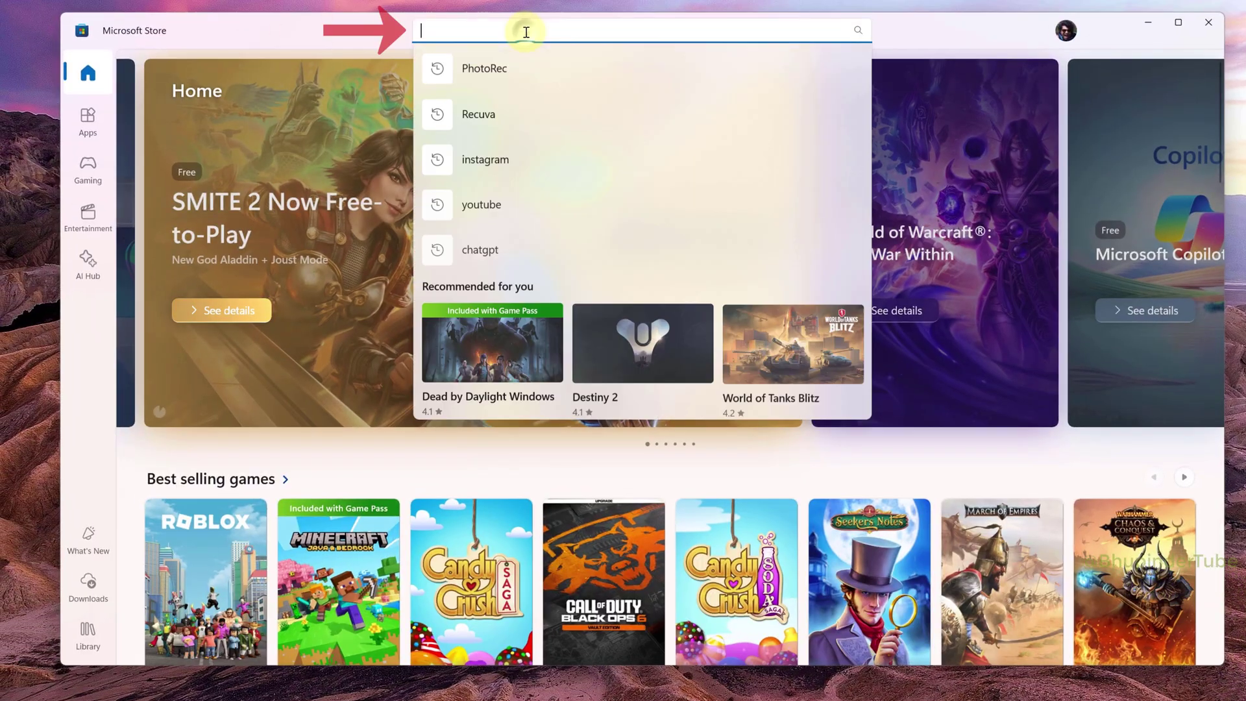
type("recuva")
key("Return")
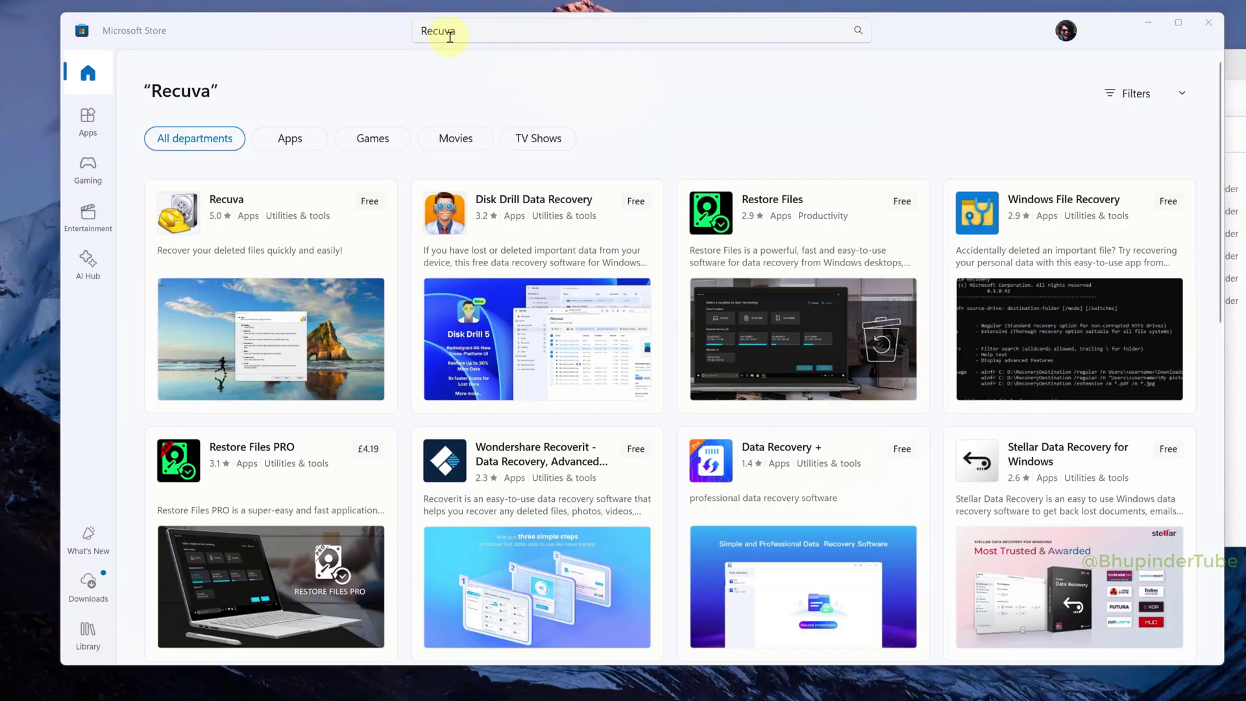
- Open the Recuva app page and install it
left_click(264, 235)
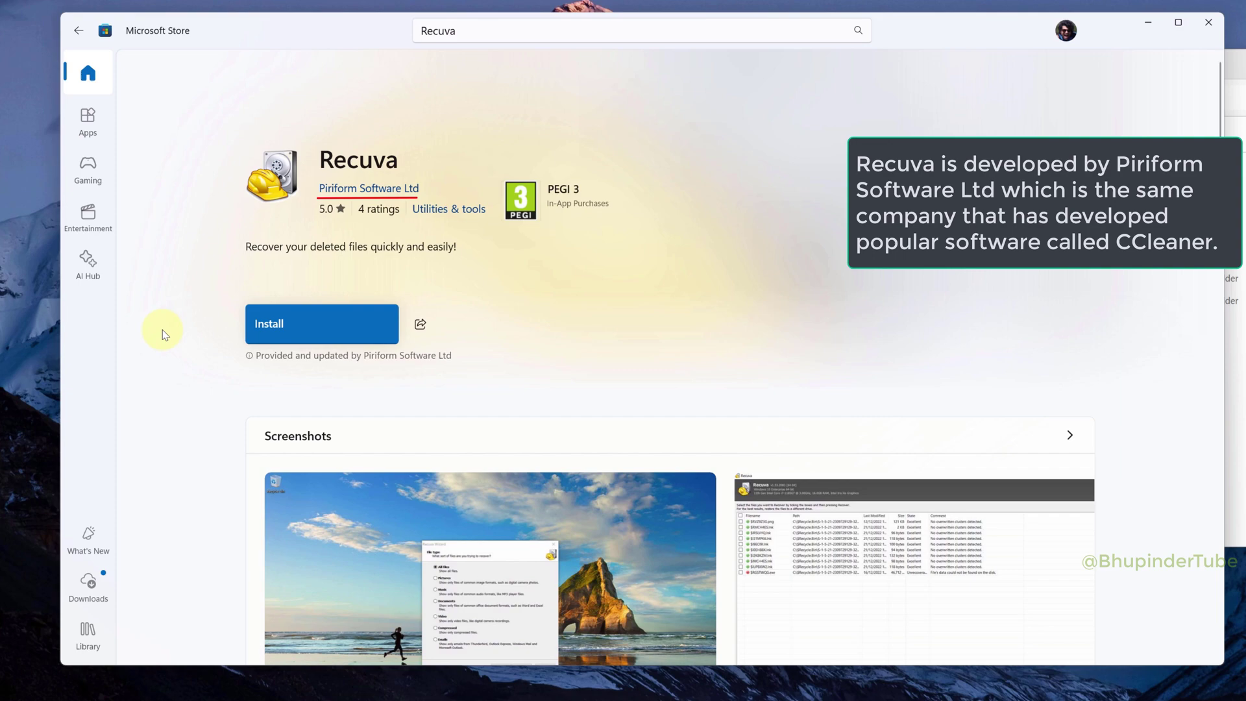
scroll(163, 329, "down", 5)
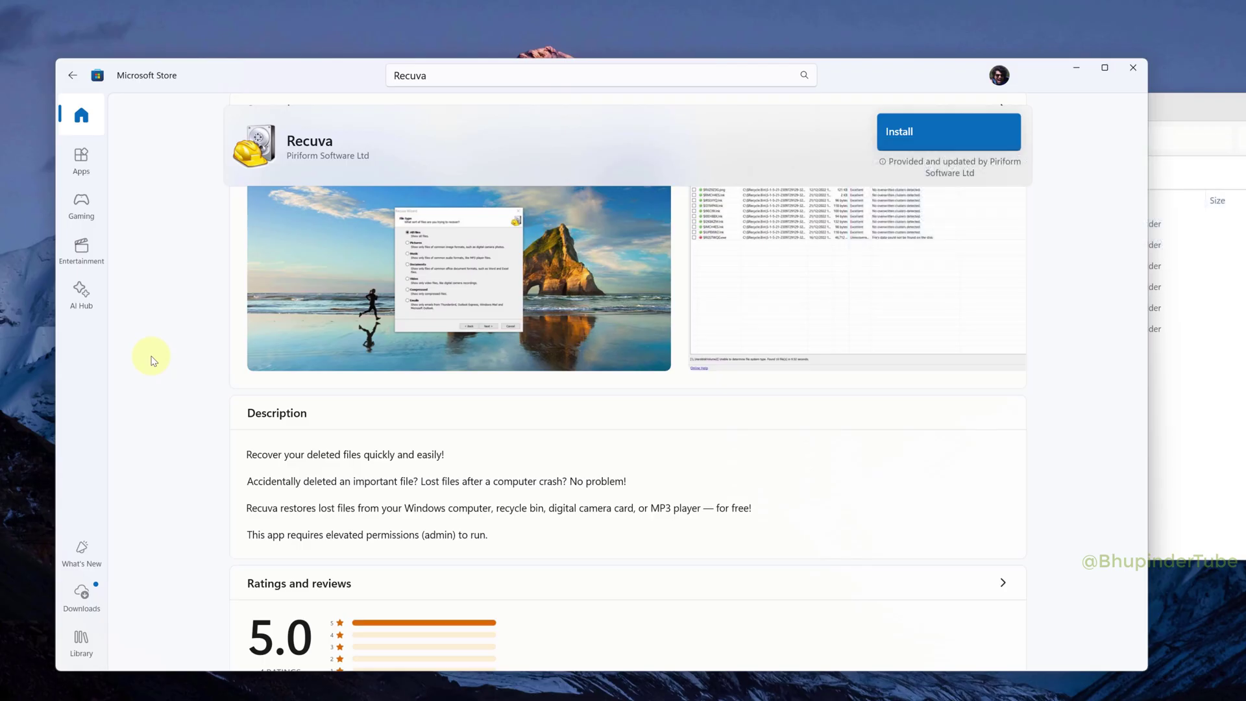
scroll(153, 355, "up", 5)
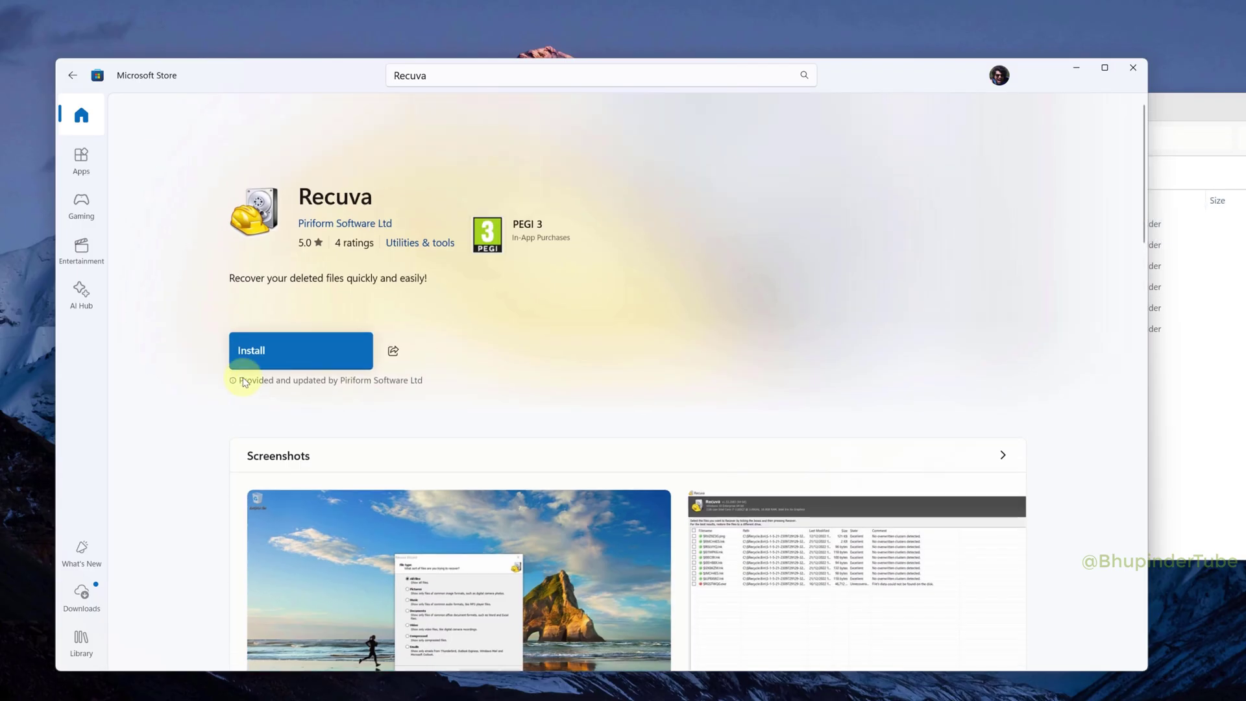
left_click(278, 352)
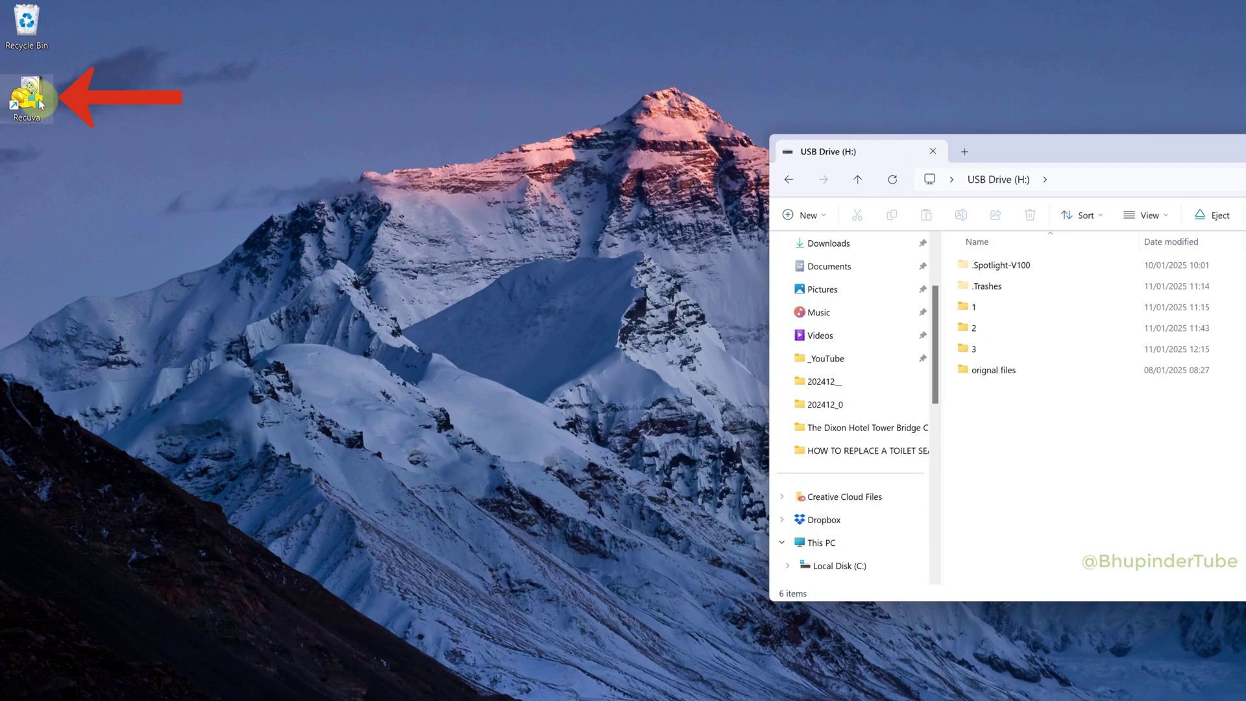
- Launch Recuva and move the wizard past the welcome page, keeping All Files
double_click(37, 103)
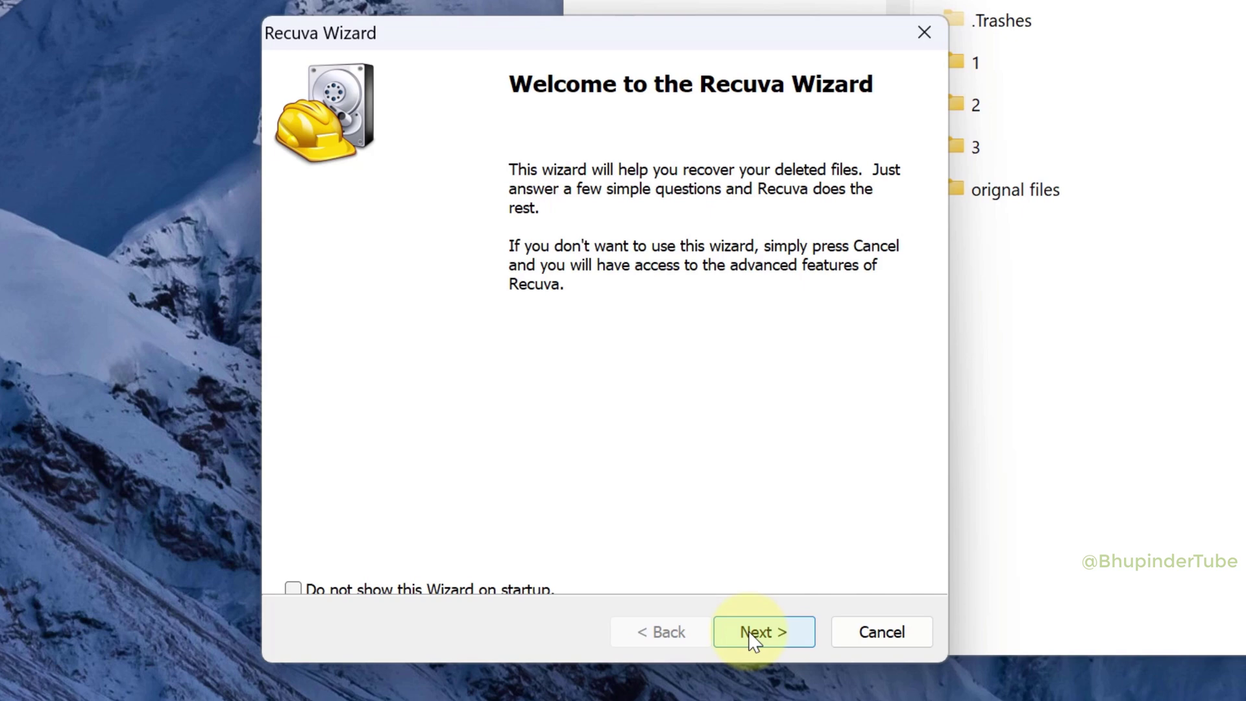
left_click(753, 633)
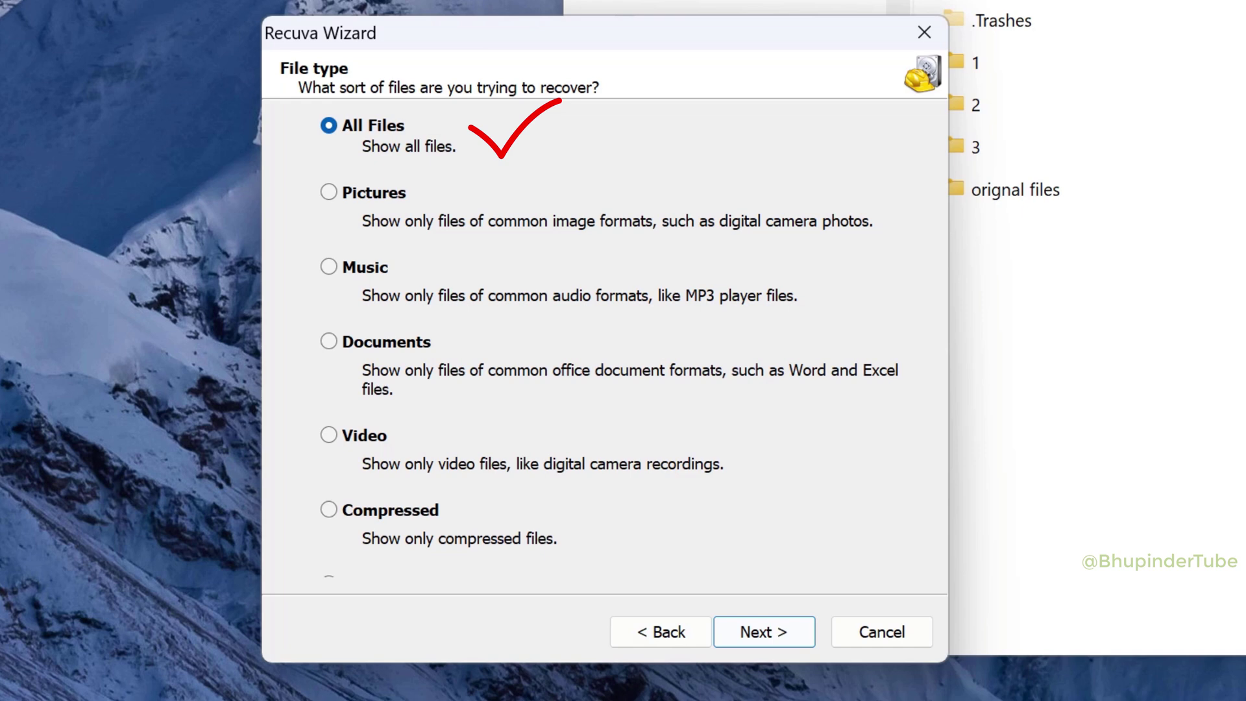
left_click(756, 630)
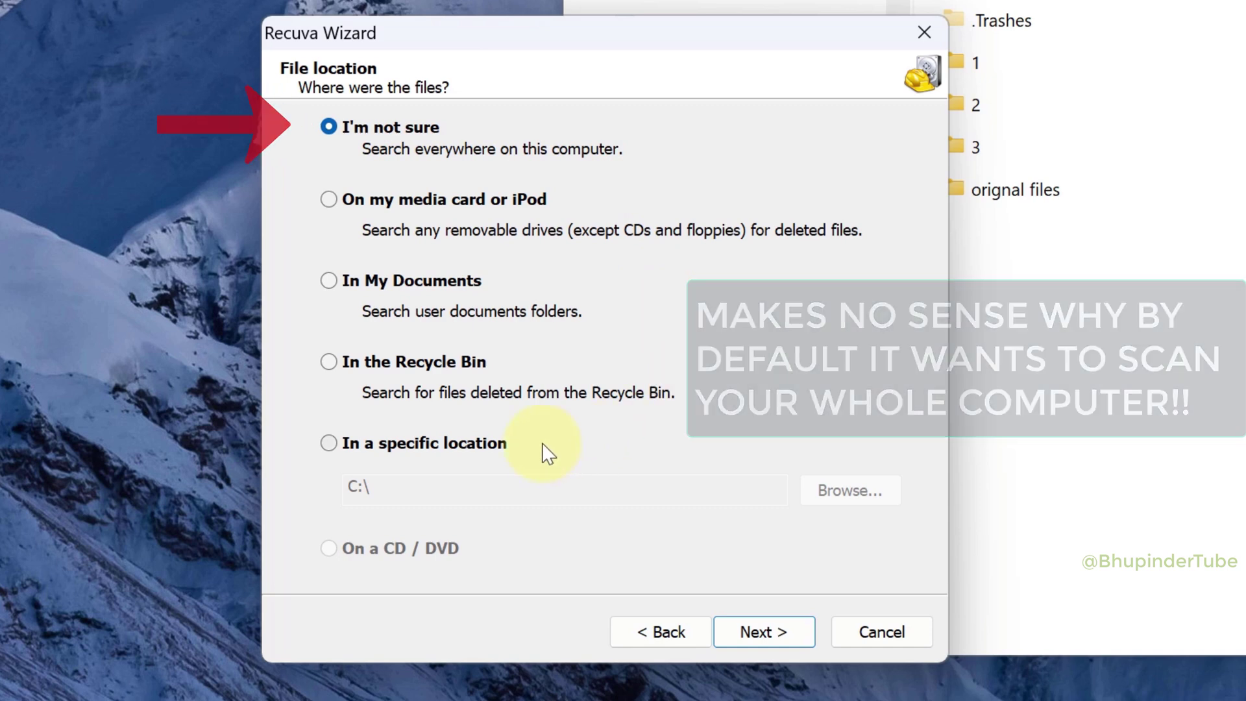
- Choose the specific location H:\1 on USB Drive (H:) as the scan target and continue
left_click(481, 444)
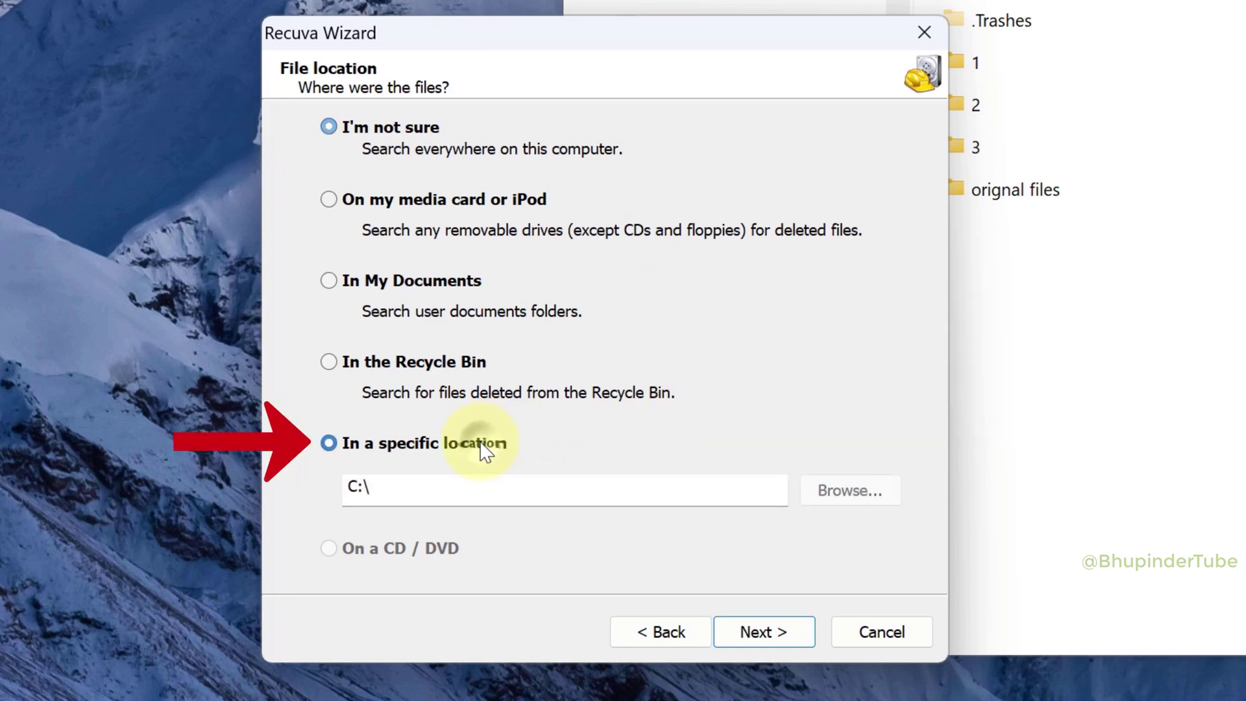
left_click(850, 491)
left_click_drag(791, 334, 793, 449)
double_click(542, 397)
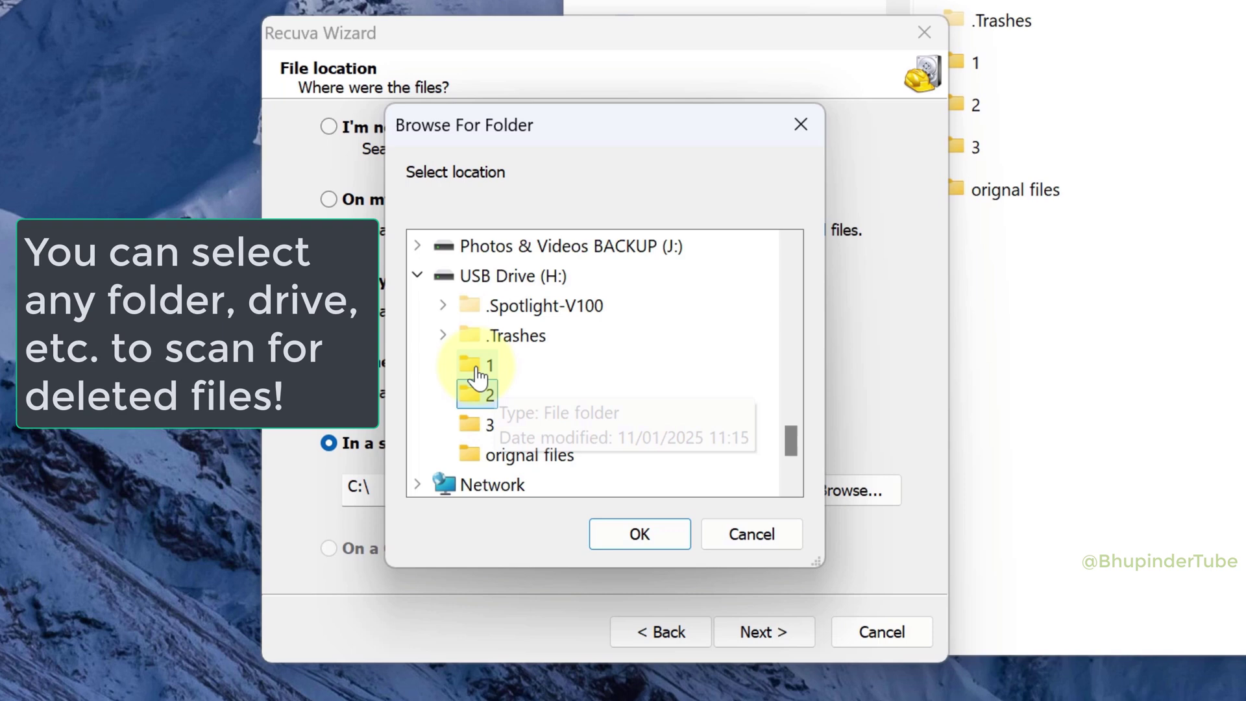
left_click(477, 370)
left_click(639, 532)
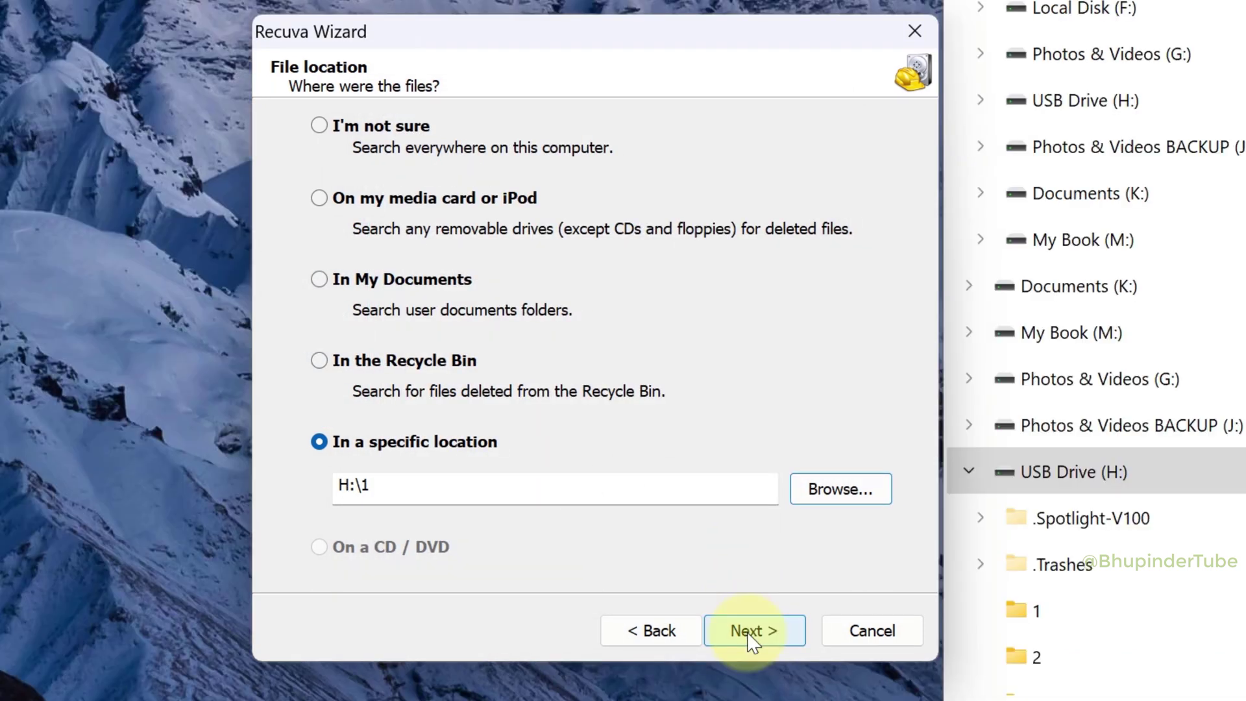
left_click(762, 633)
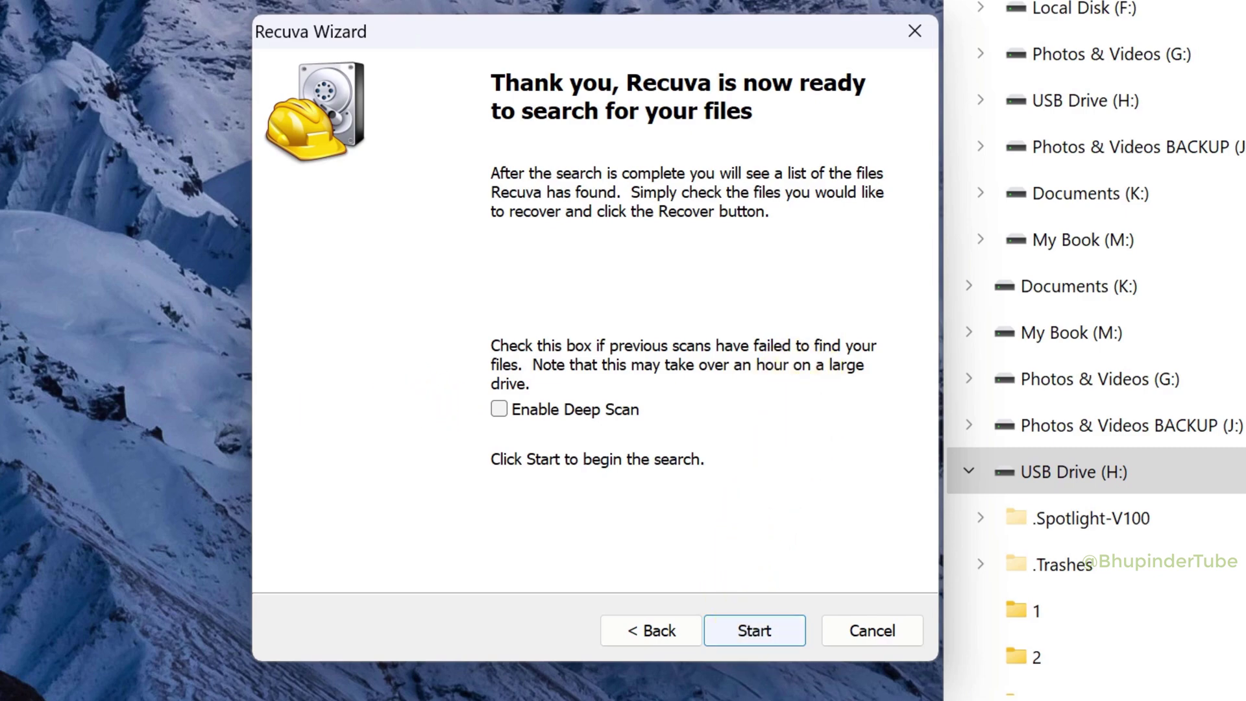
- Scan H:\1, widen the window and Size/State columns, and tick all found files
left_click(754, 630)
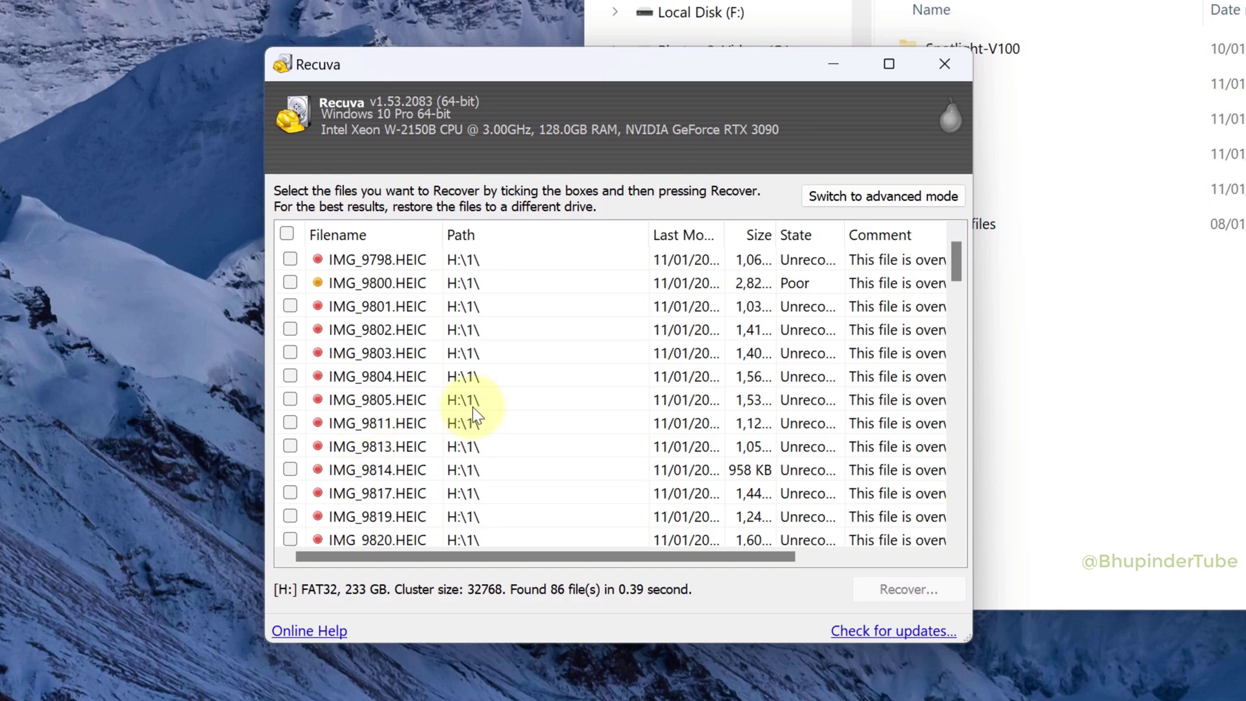
scroll(474, 412, "down", 20)
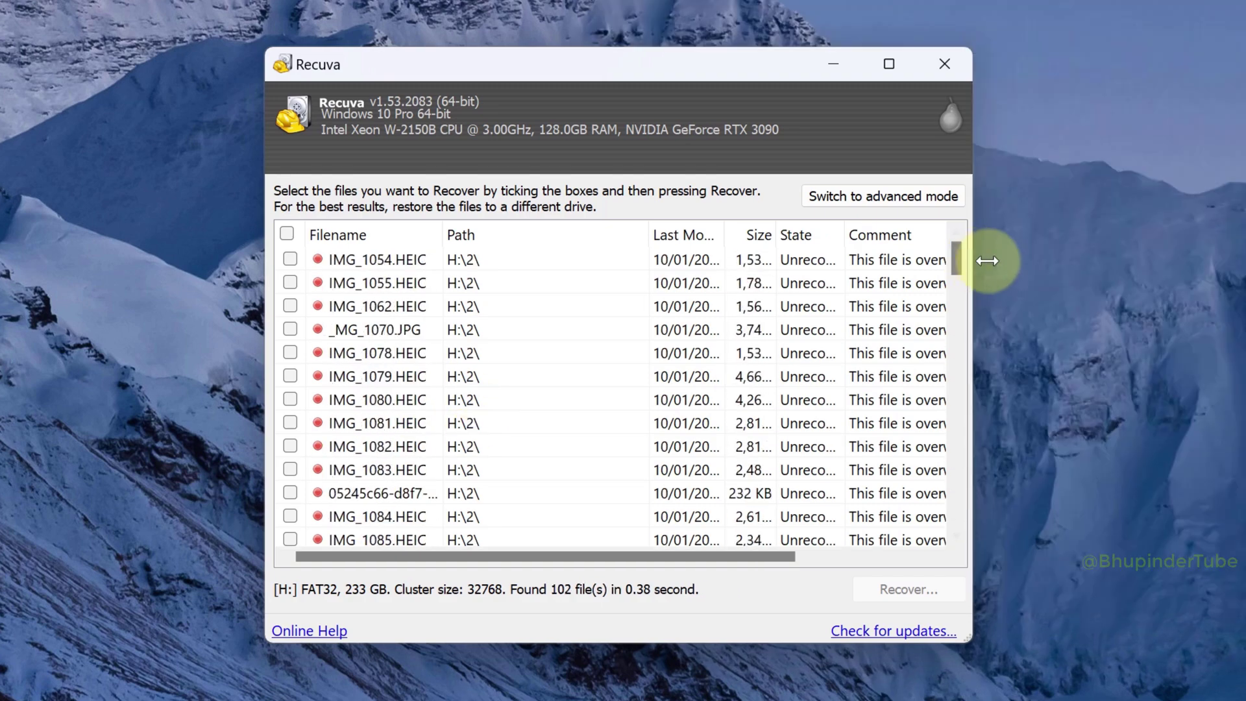
left_click_drag(988, 260, 1245, 284)
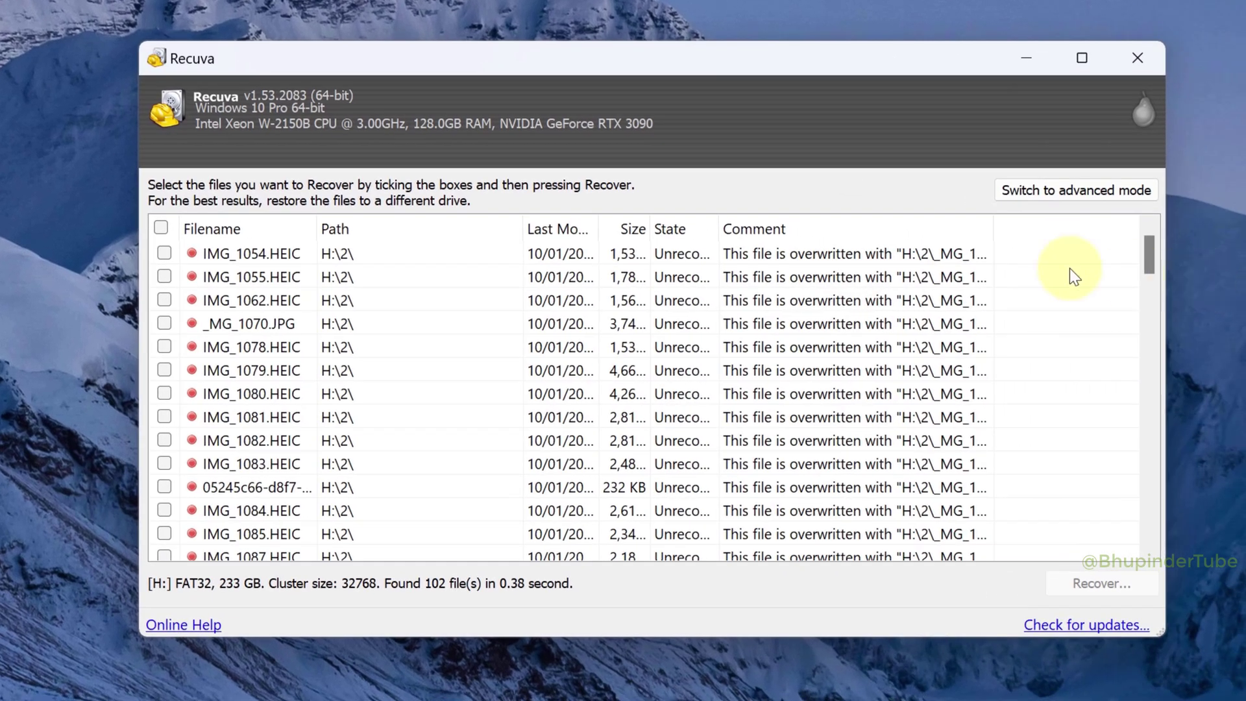
left_click_drag(718, 228, 842, 224)
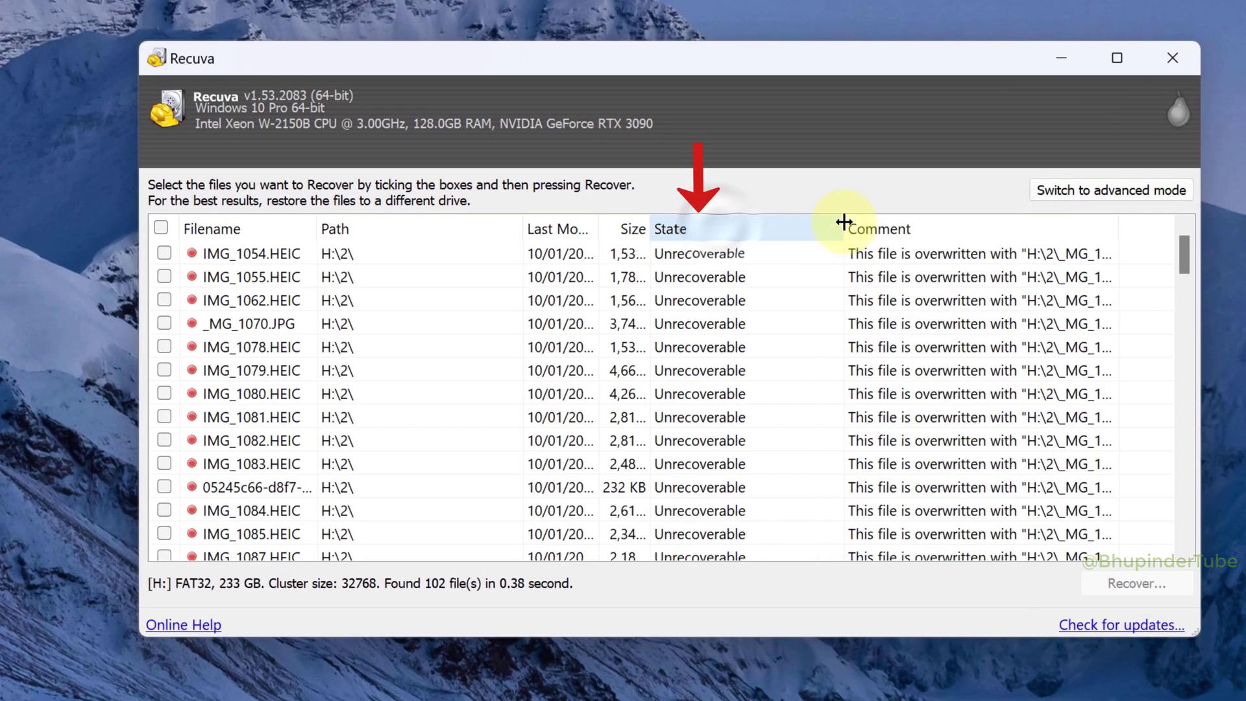
left_click_drag(651, 226, 708, 222)
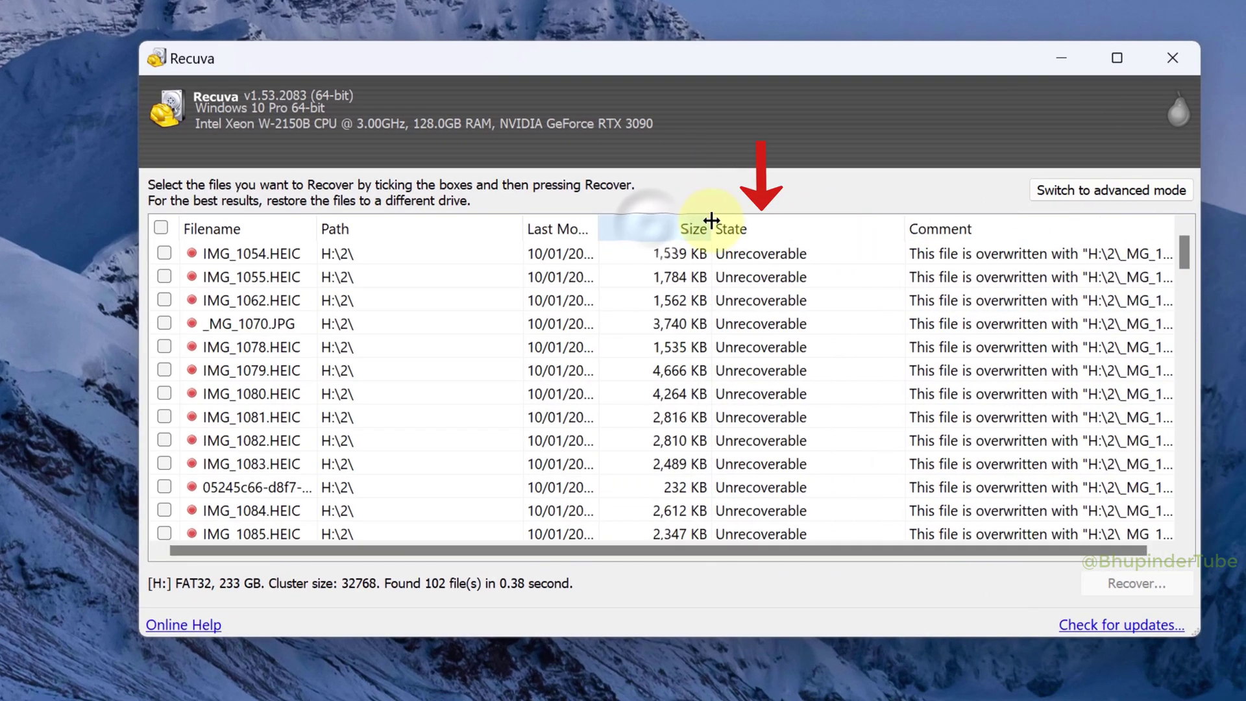
left_click(161, 227)
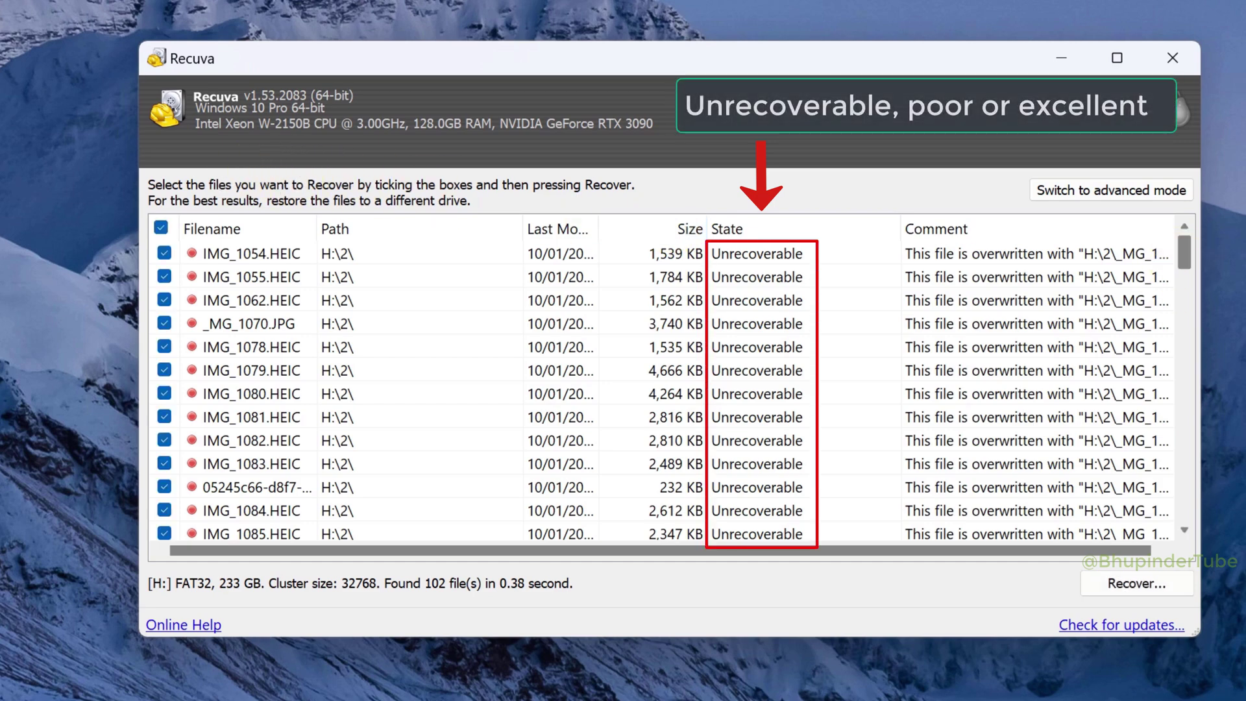
left_click_drag(1186, 278, 1190, 543)
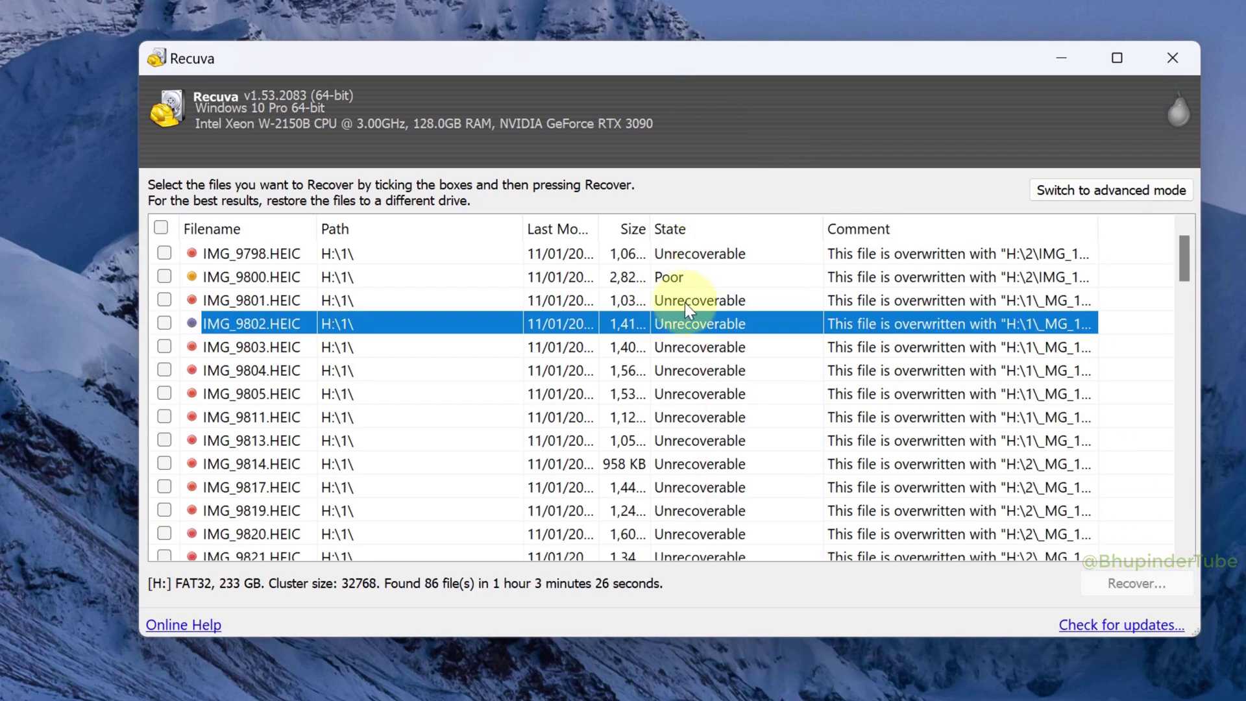
- Recover only IMG_9801.HEIC to the Desktop, then open it in Photos to confirm it displays
left_click(694, 301)
key("space")
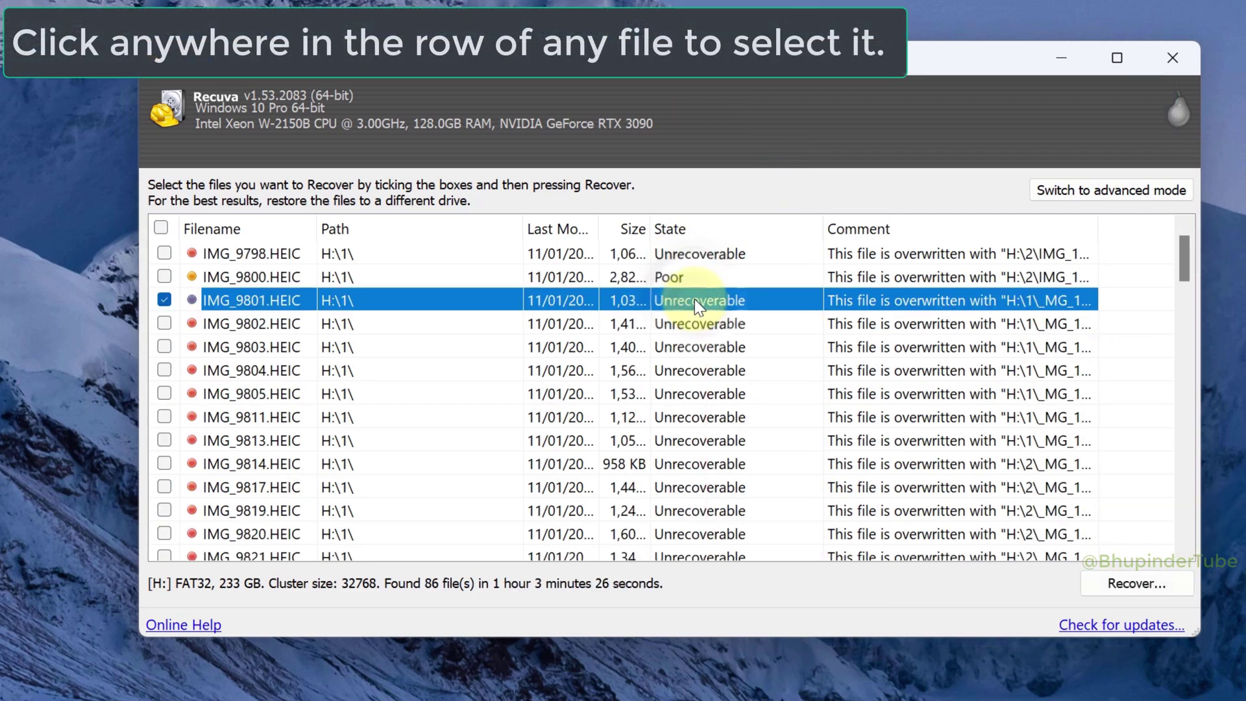
left_click(1114, 587)
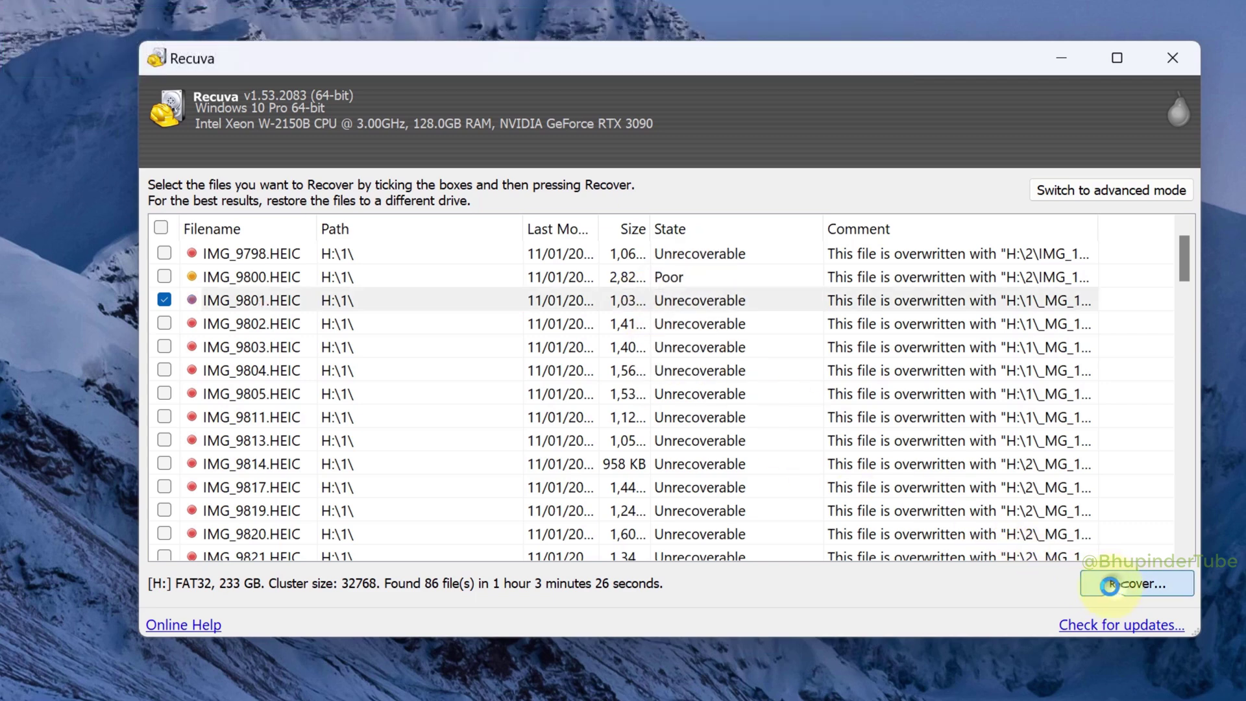
left_click(571, 396)
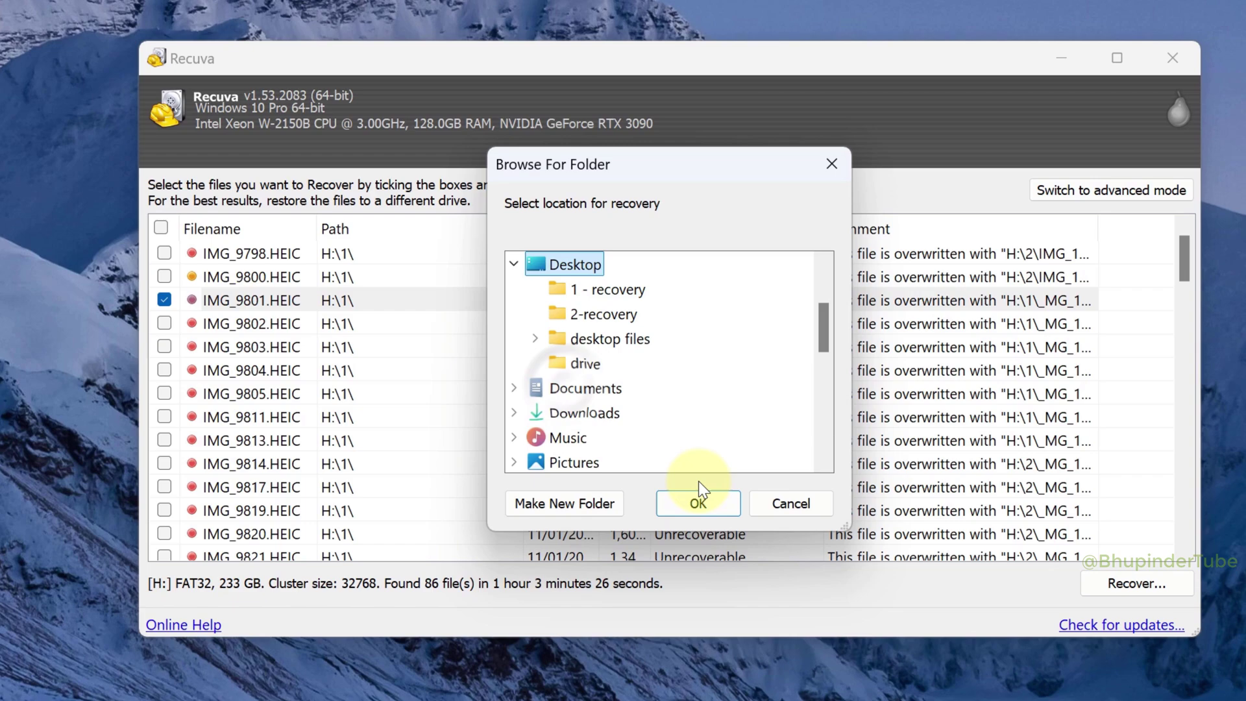
left_click(698, 504)
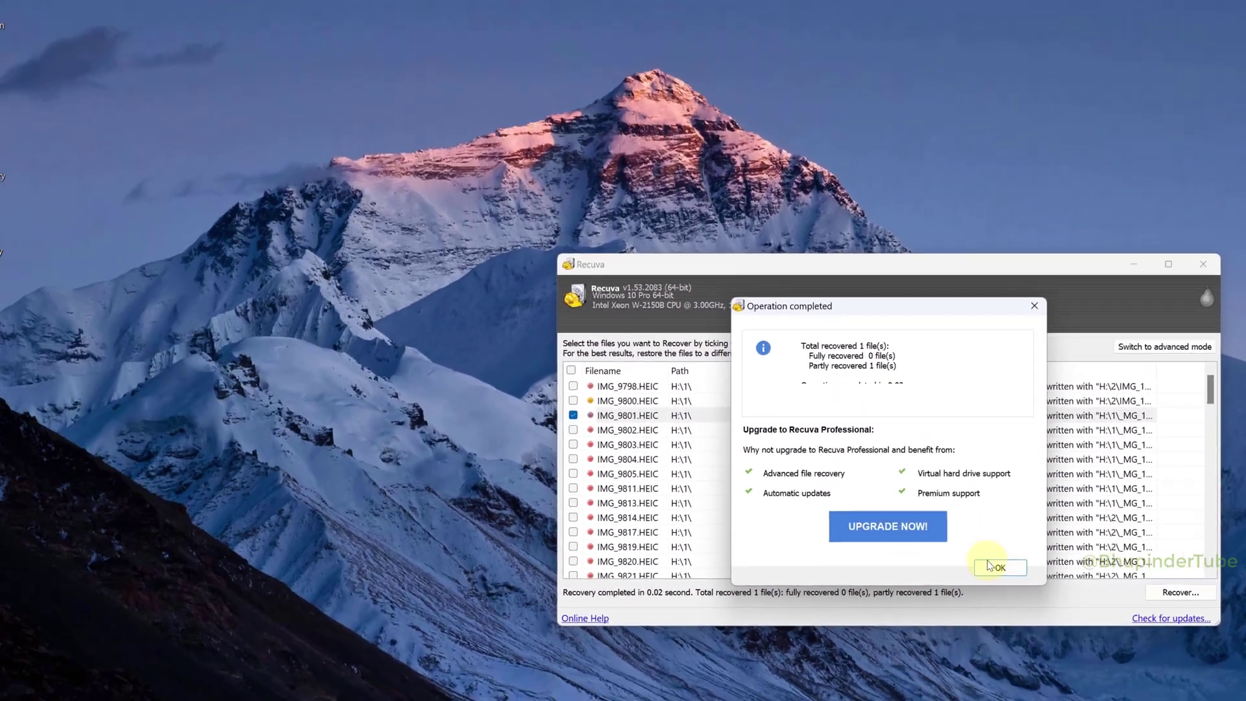
left_click(884, 549)
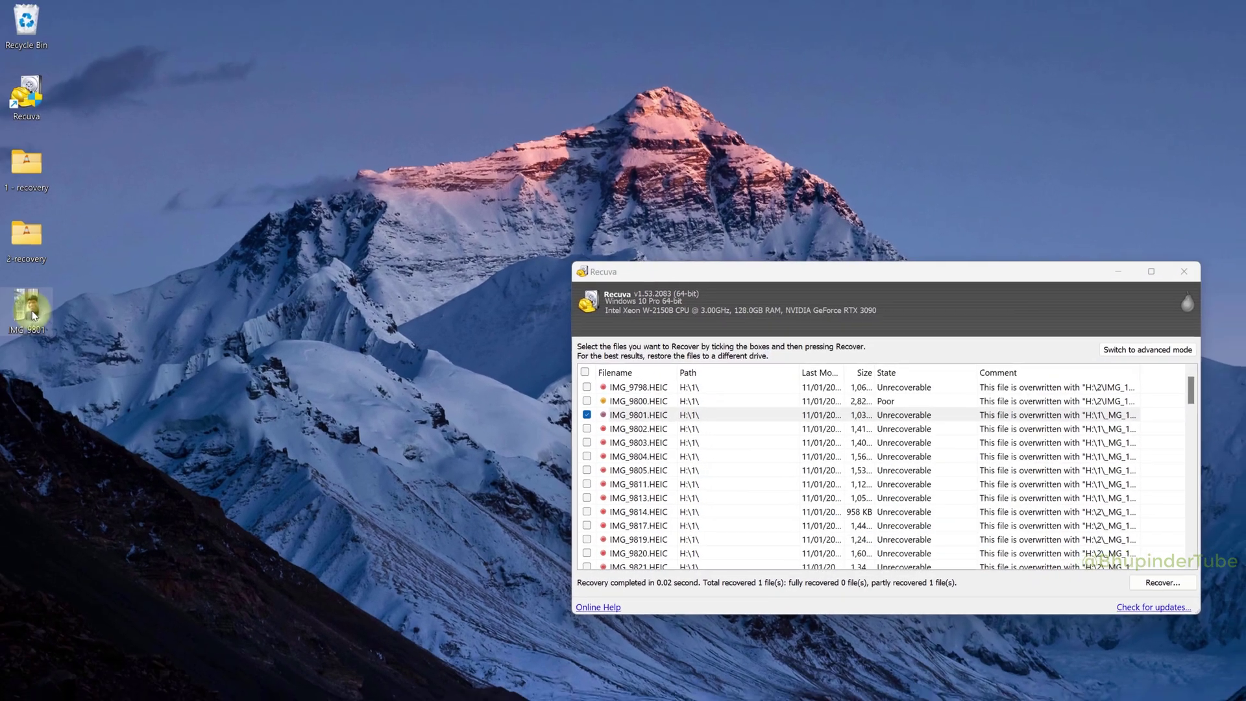
double_click(29, 309)
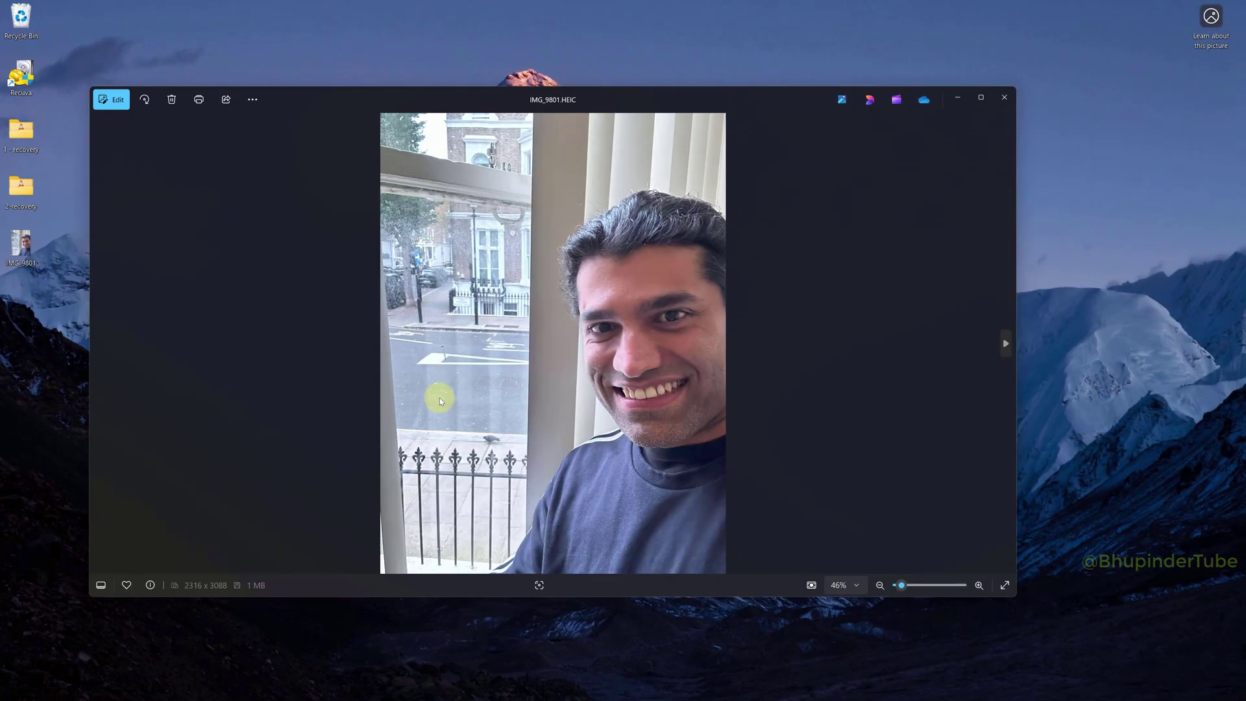
left_click(1002, 104)
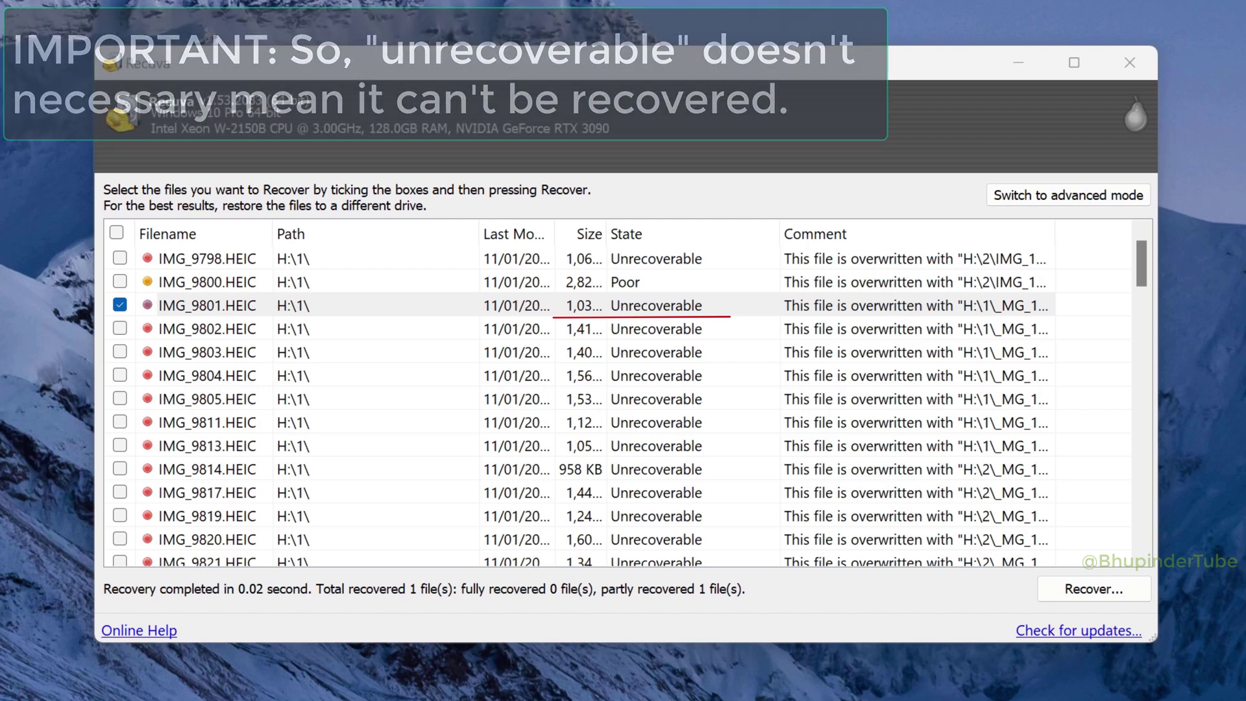
- Tick all 86 found files and recover them into a new folder on the Desktop
left_click(117, 233)
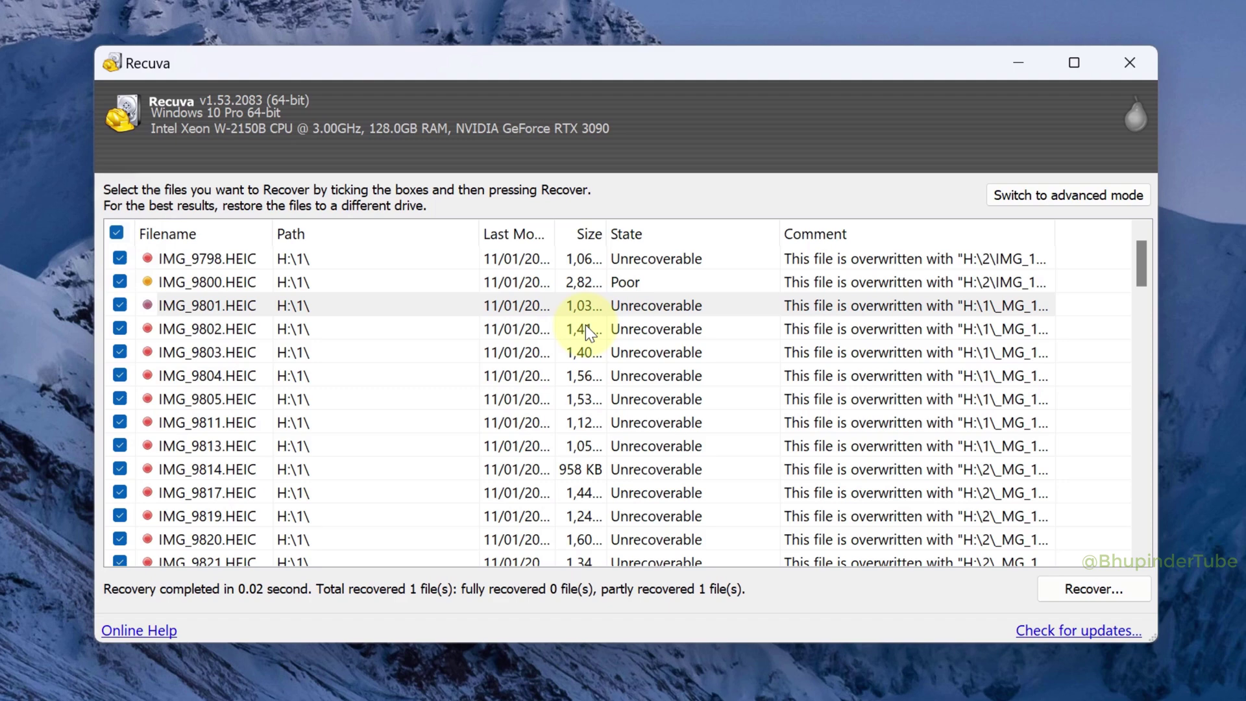
scroll(1028, 491, "down", 15)
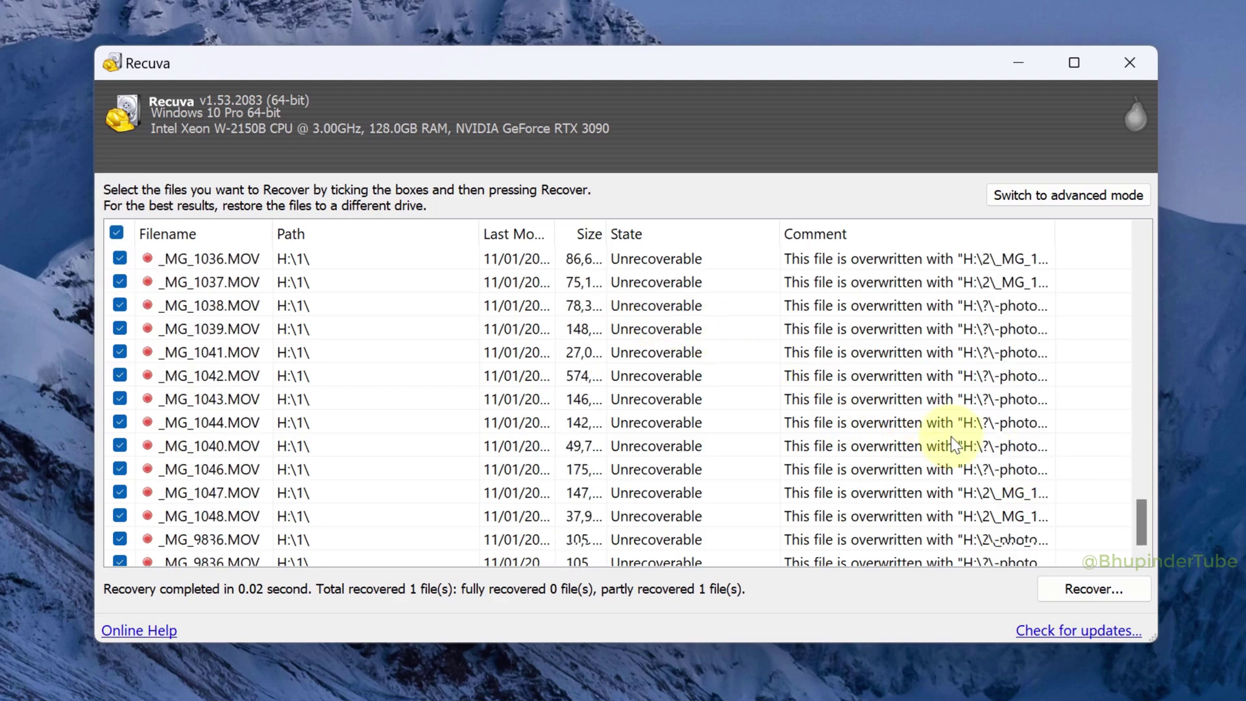
left_click(1070, 588)
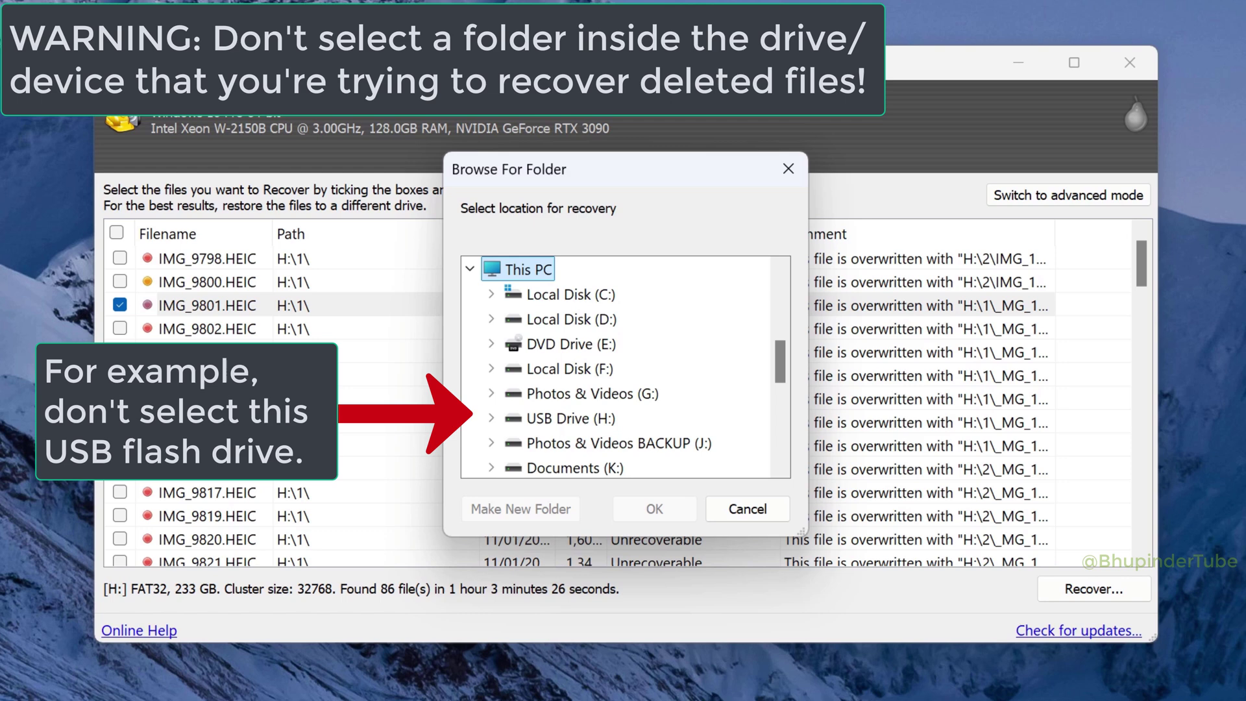
scroll(573, 423, "up", 5)
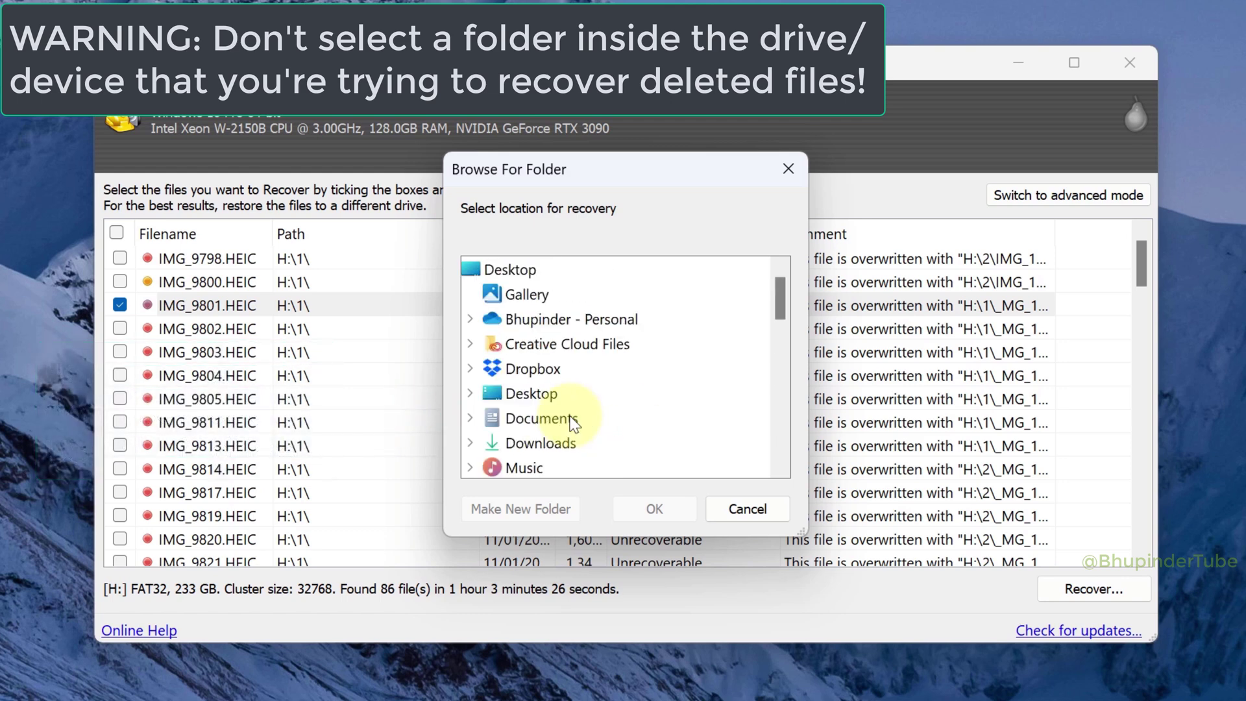
left_click(539, 394)
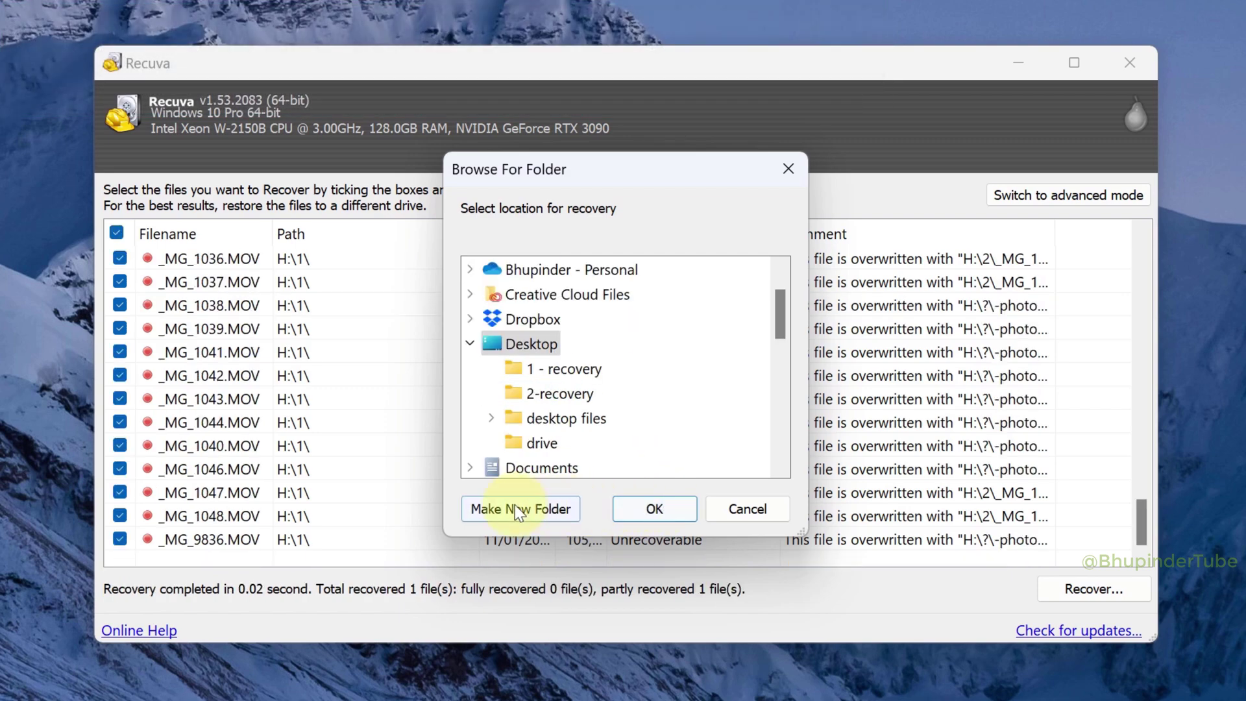
left_click(515, 506)
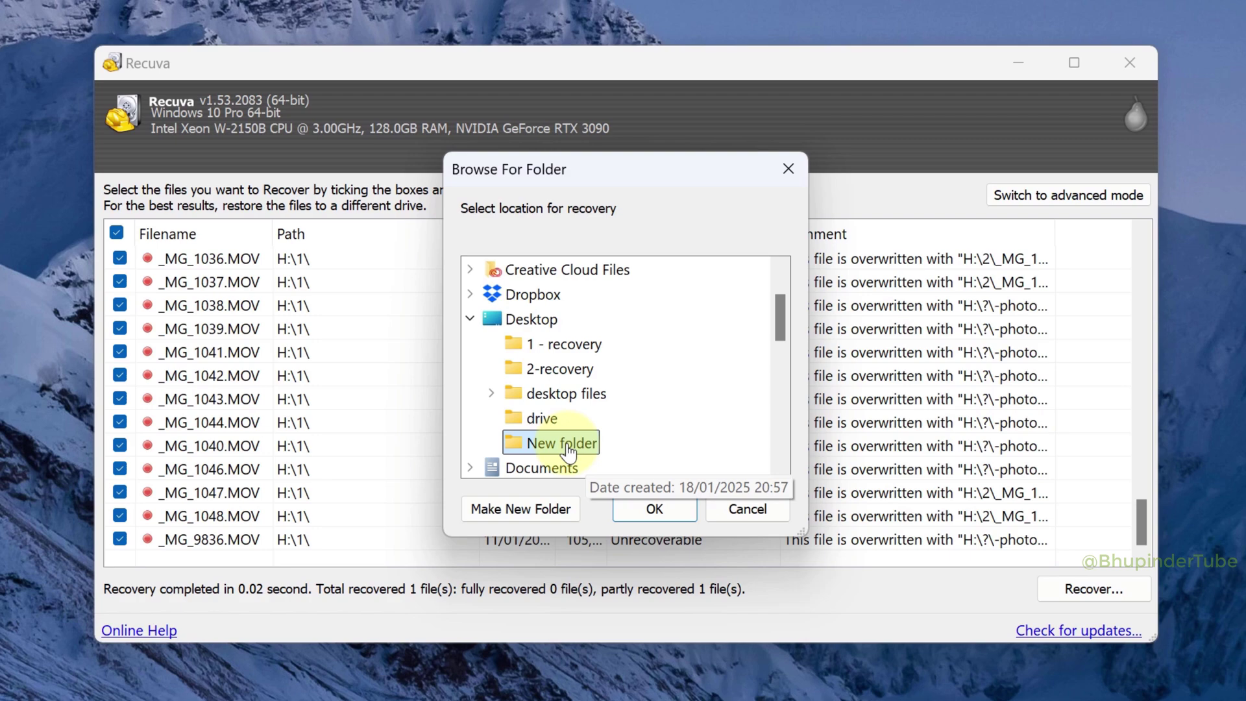
left_click(646, 508)
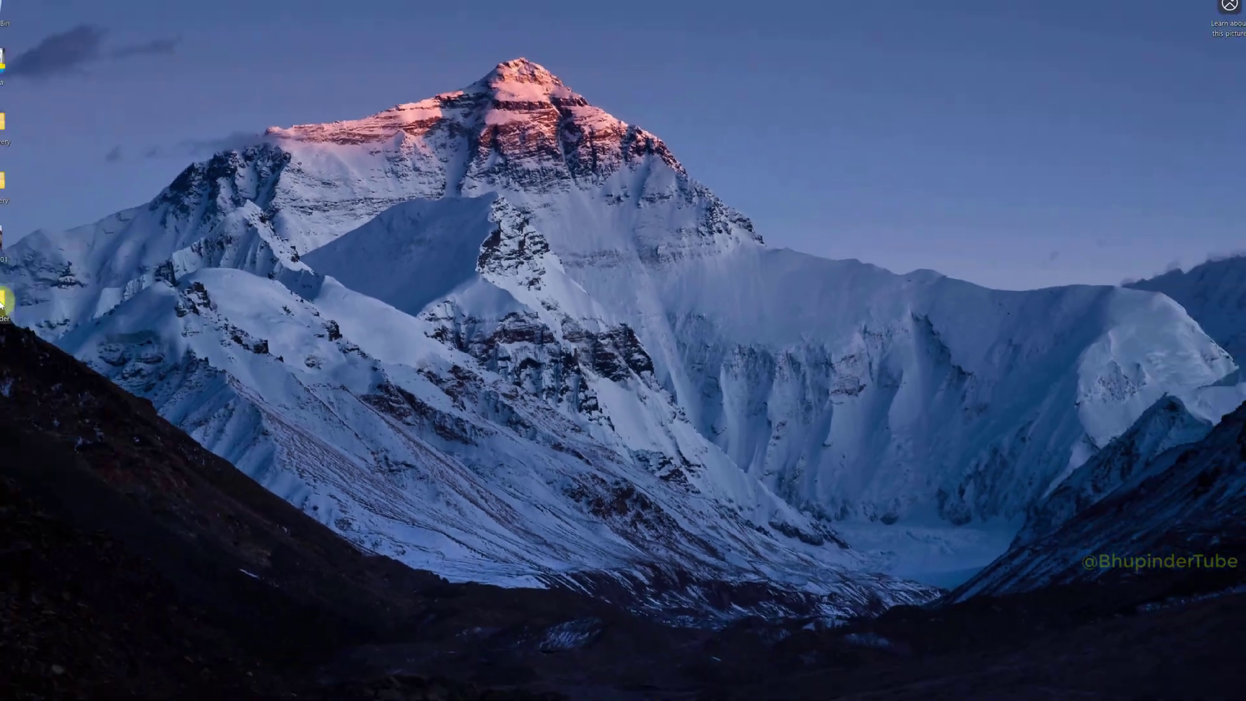
- Open the recovered files' New folder and try playing _MG_1021 and _MG_1036 in VLC
double_click(2, 300)
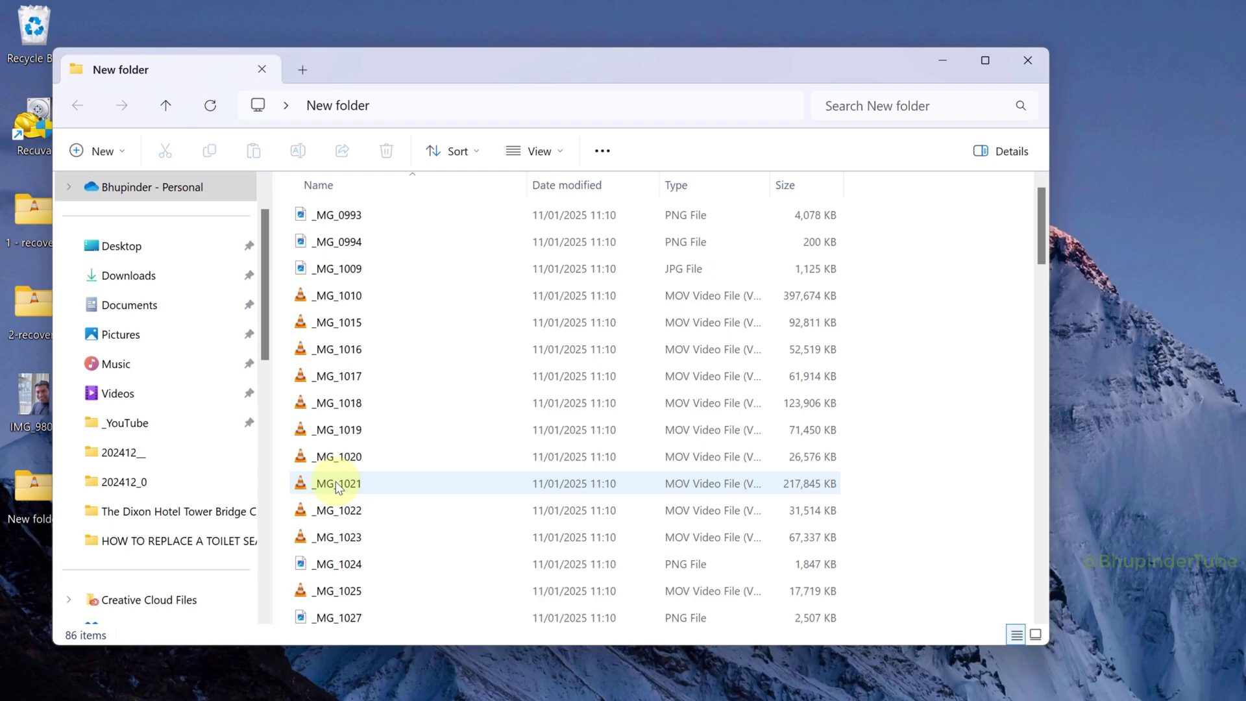
double_click(337, 486)
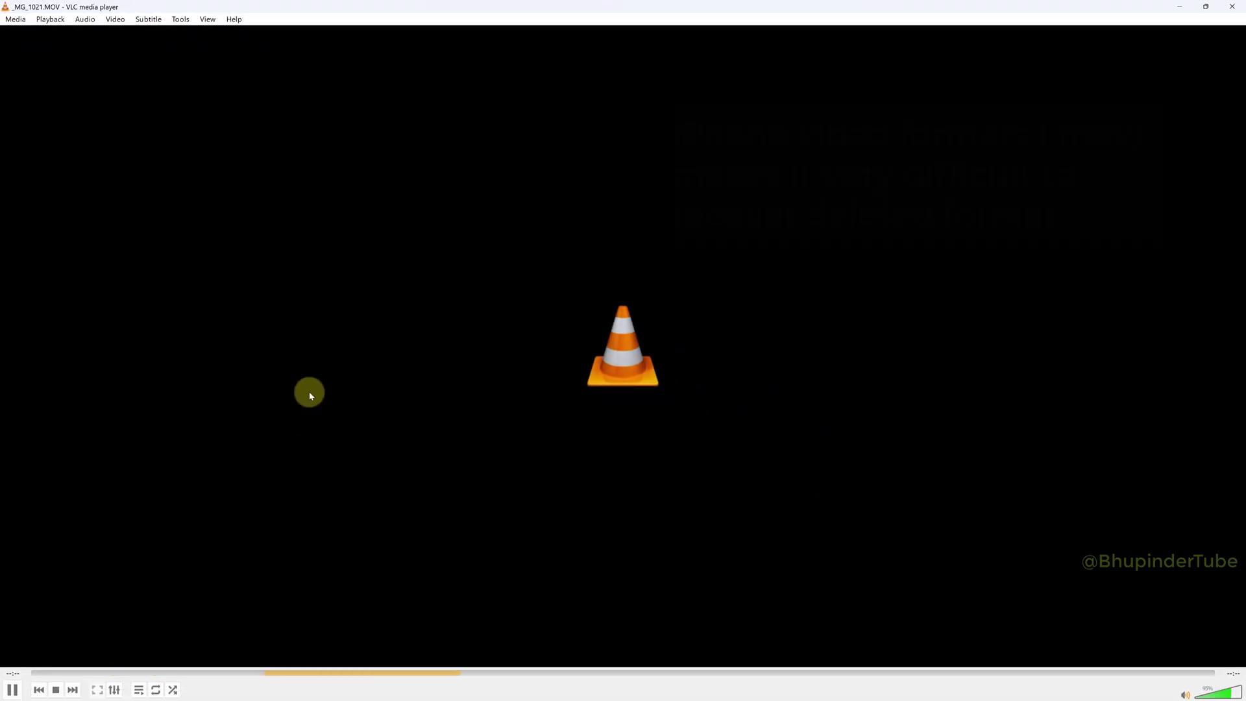
left_click(1241, 4)
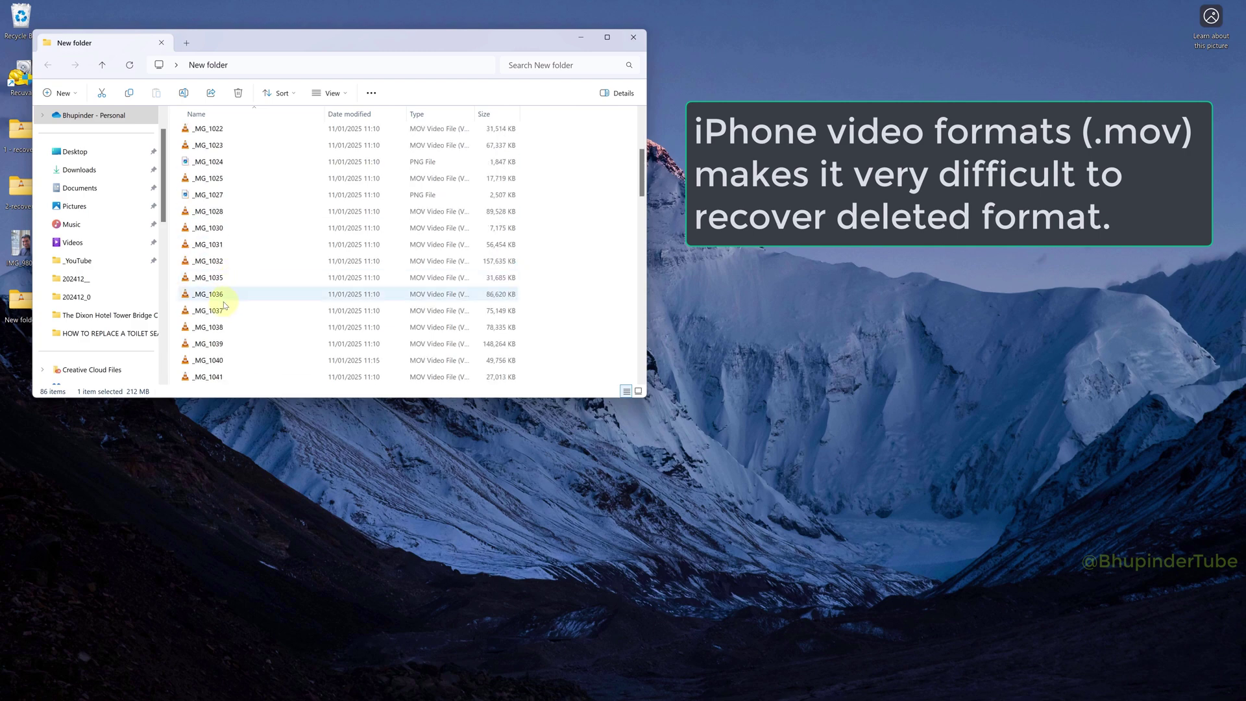
left_click(216, 298)
double_click(216, 297)
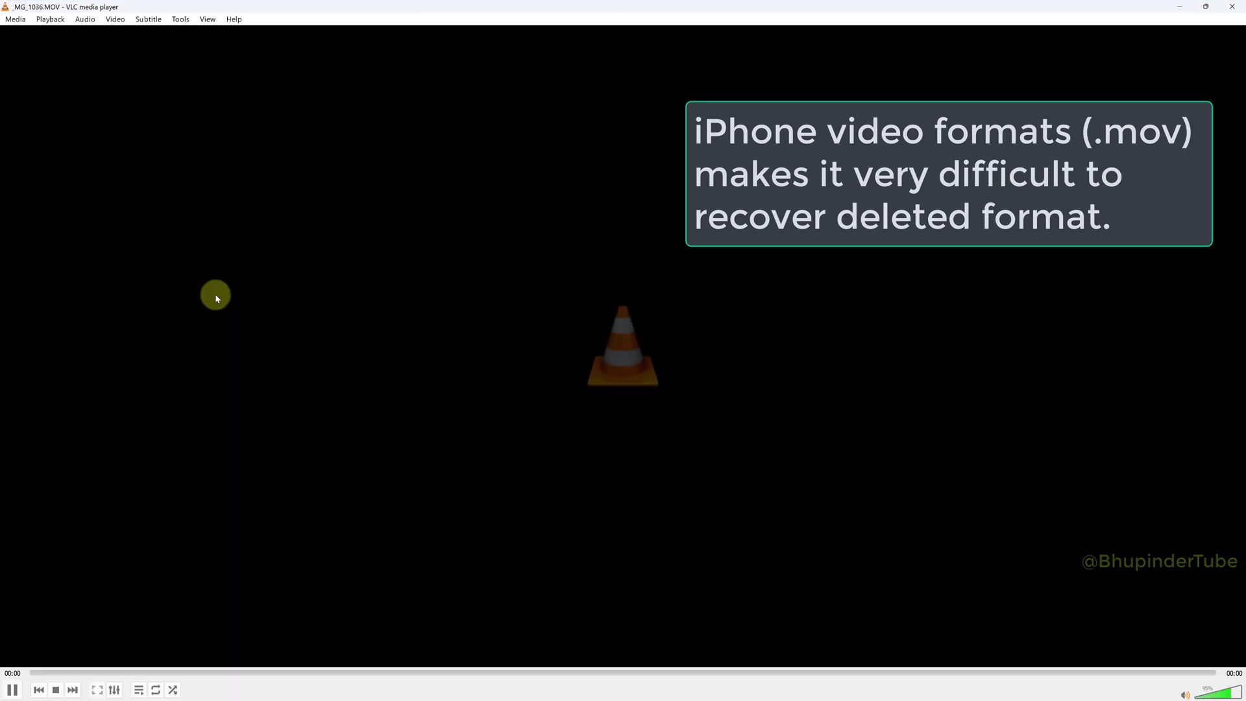
left_click(1232, 5)
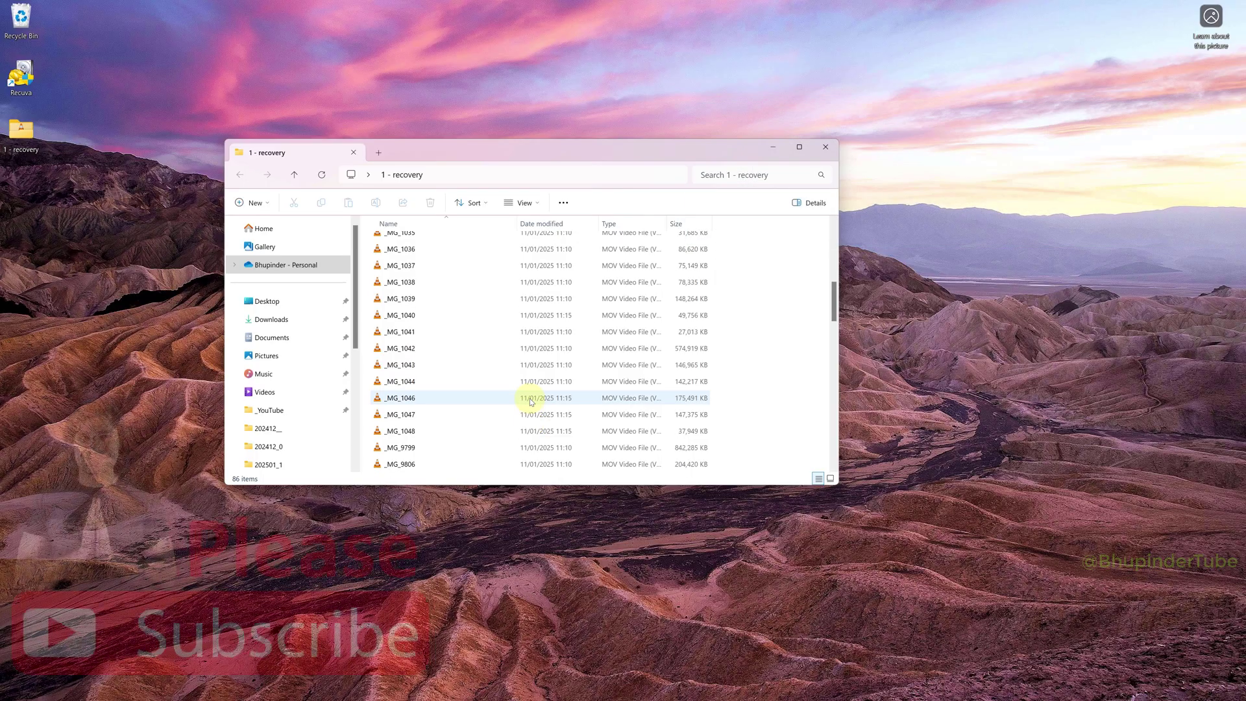
- Open the recovered photos IMG_9800 and IMG_1029 in Photos to check them
scroll(530, 401, "down", 10)
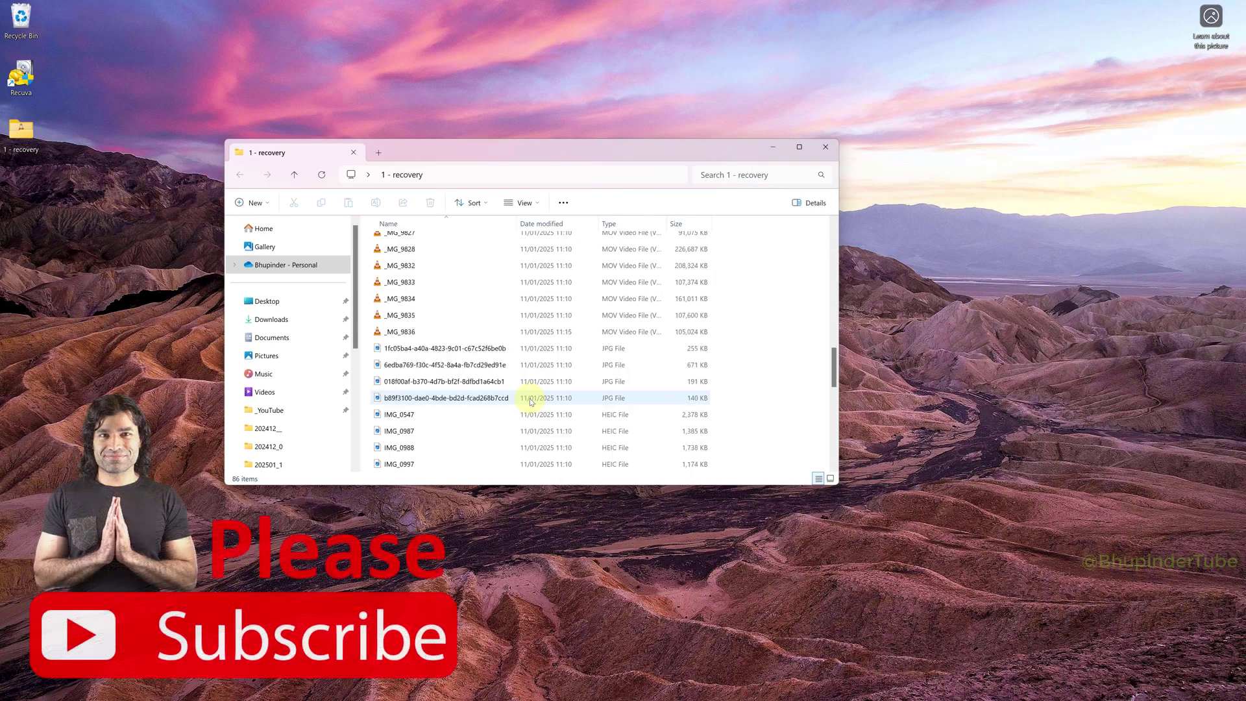
left_click(446, 367)
double_click(446, 367)
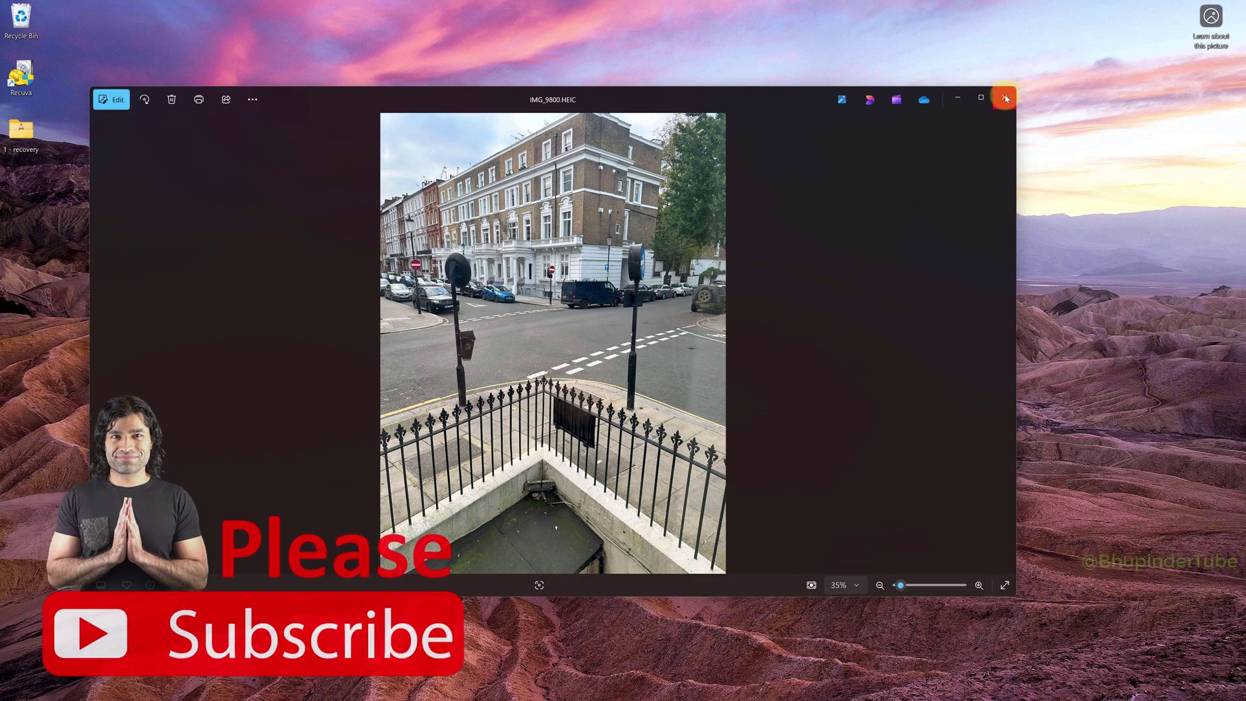
left_click(1004, 97)
double_click(443, 311)
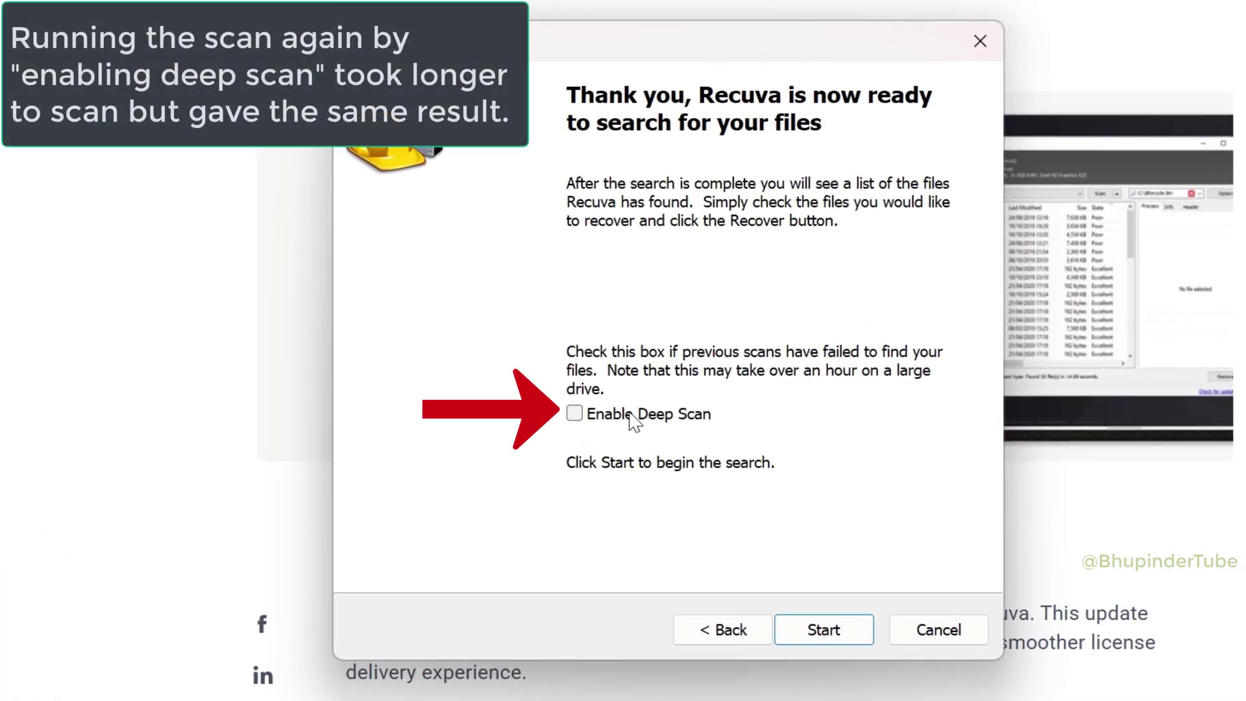
- Run the Recuva scan again from the wizard's final page
left_click(826, 629)
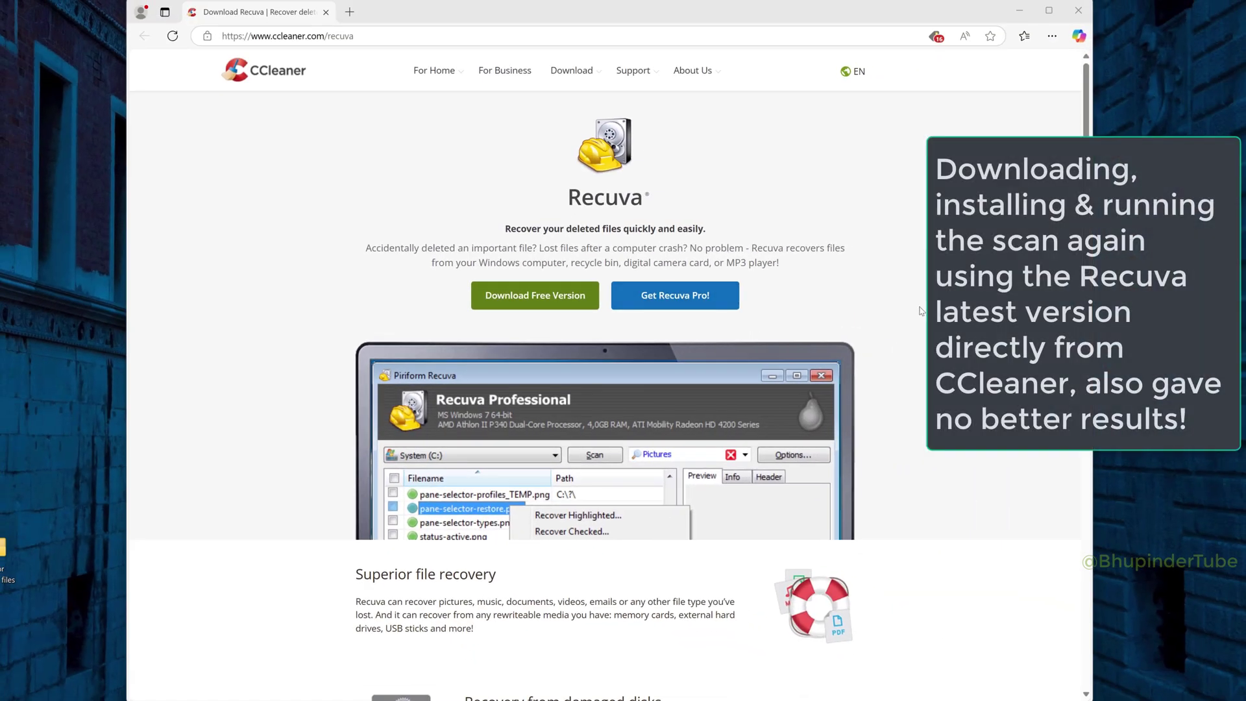
- Scroll to the version plans on ccleaner.com/recuva and start the Free Download
scroll(922, 311, "down", 3)
scroll(432, 512, "down", 10)
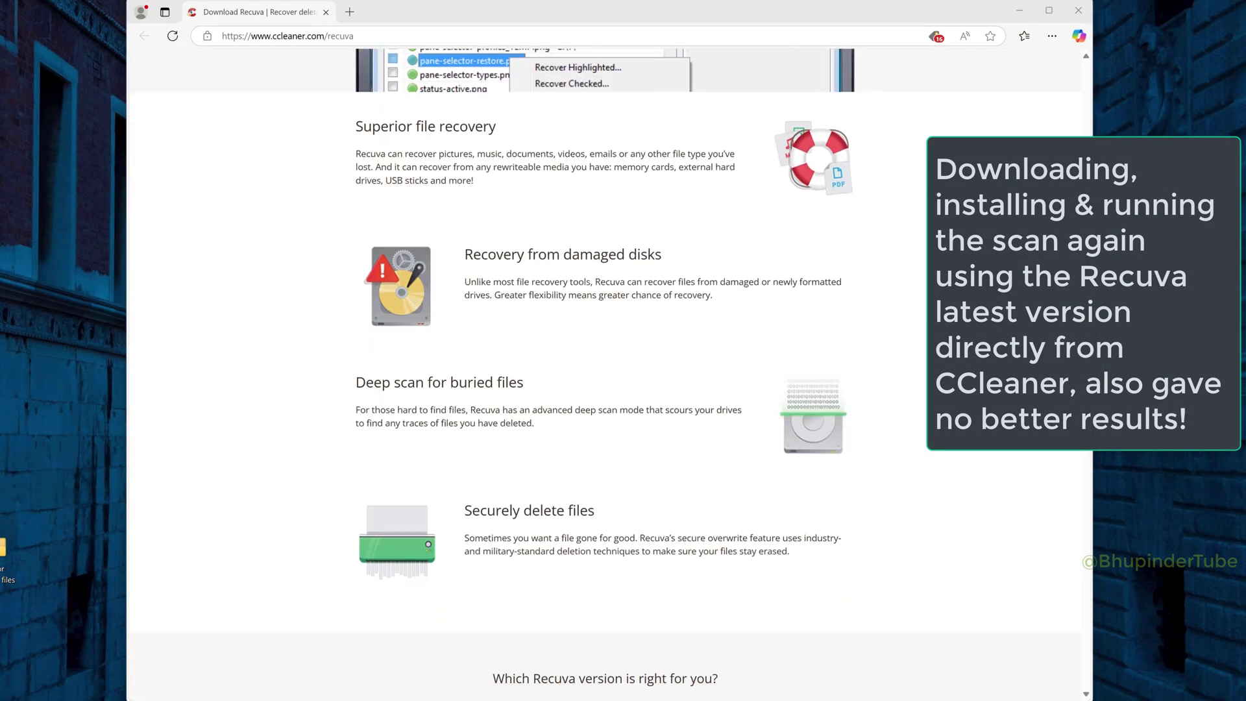
left_click(432, 516)
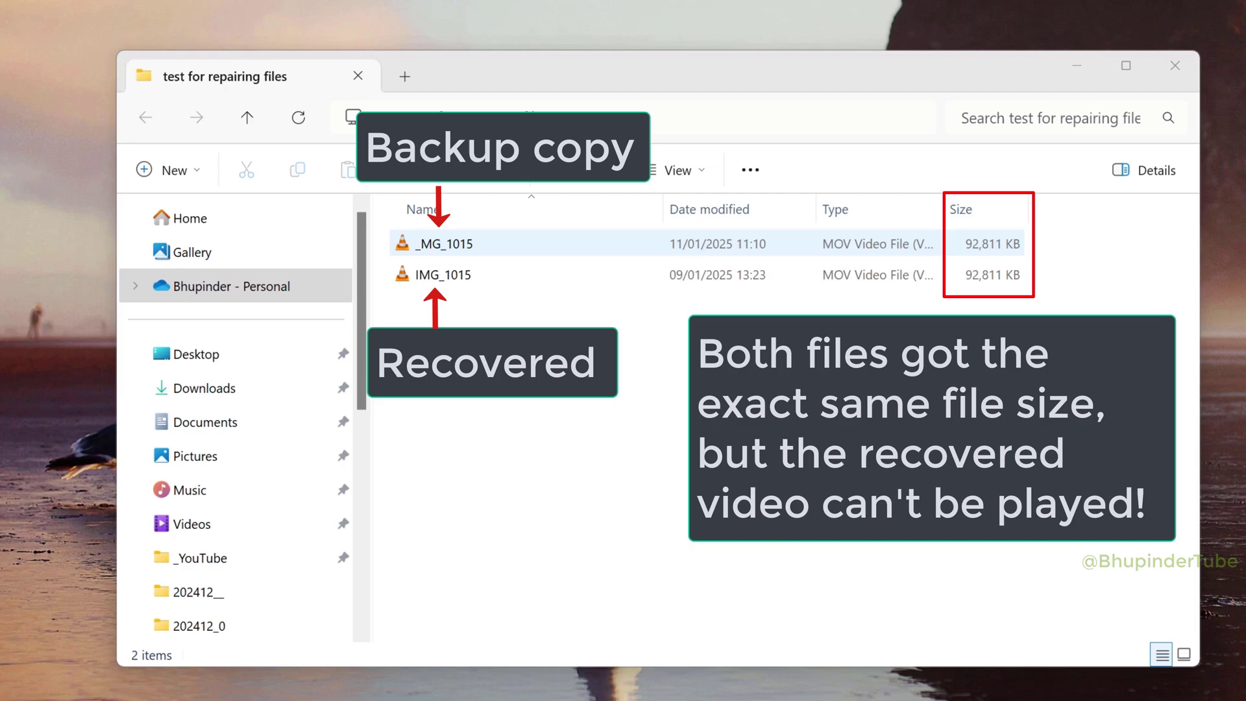
- Play _MG_1015 and then IMG_1015 in VLC to compare the two 92,811 KB videos
double_click(484, 245)
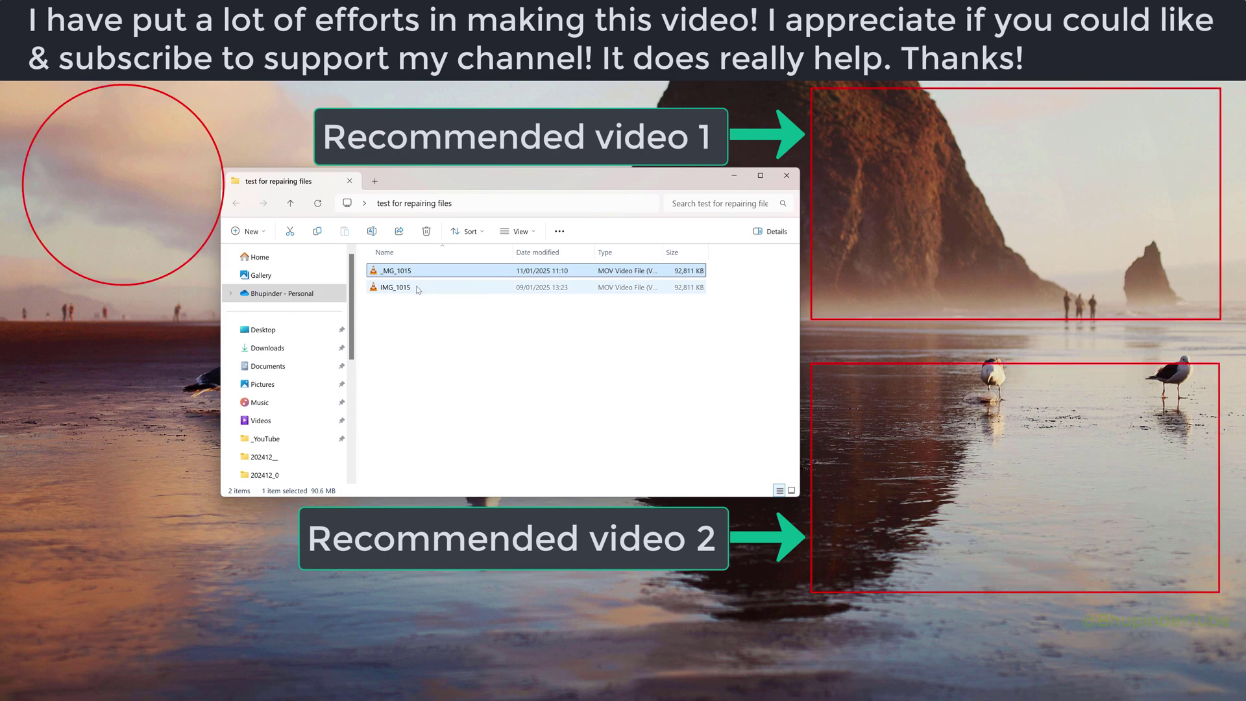
double_click(419, 289)
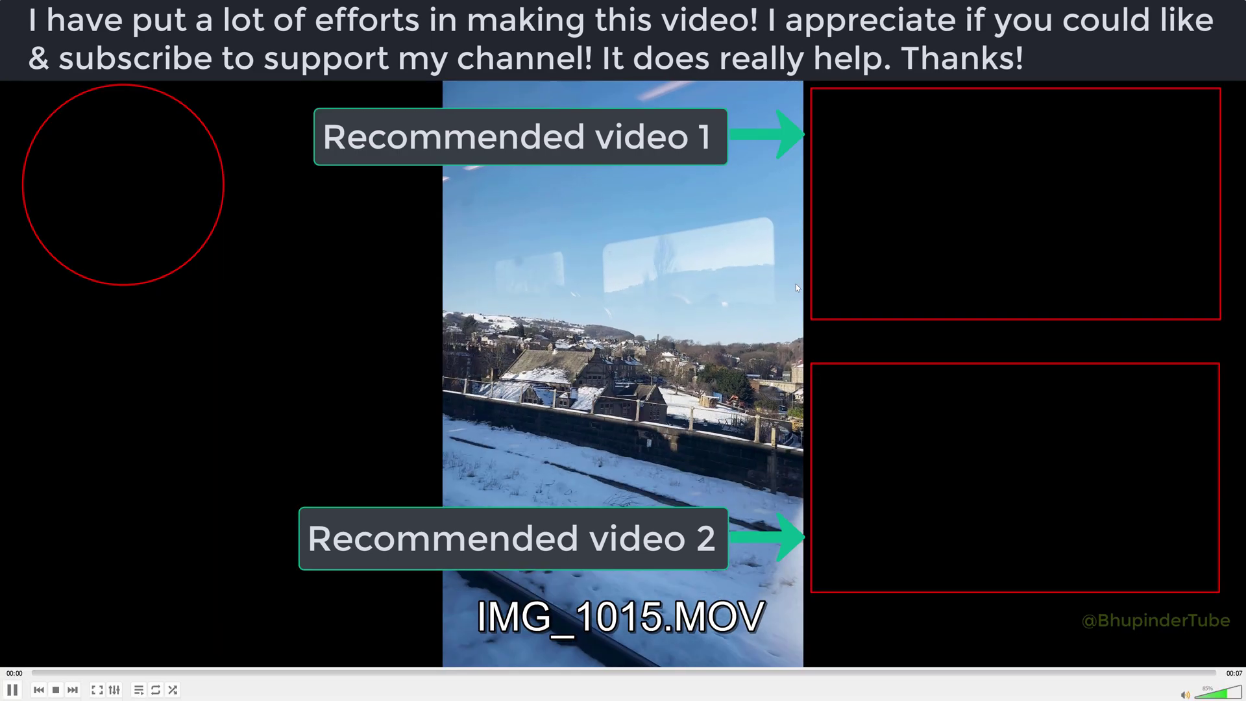